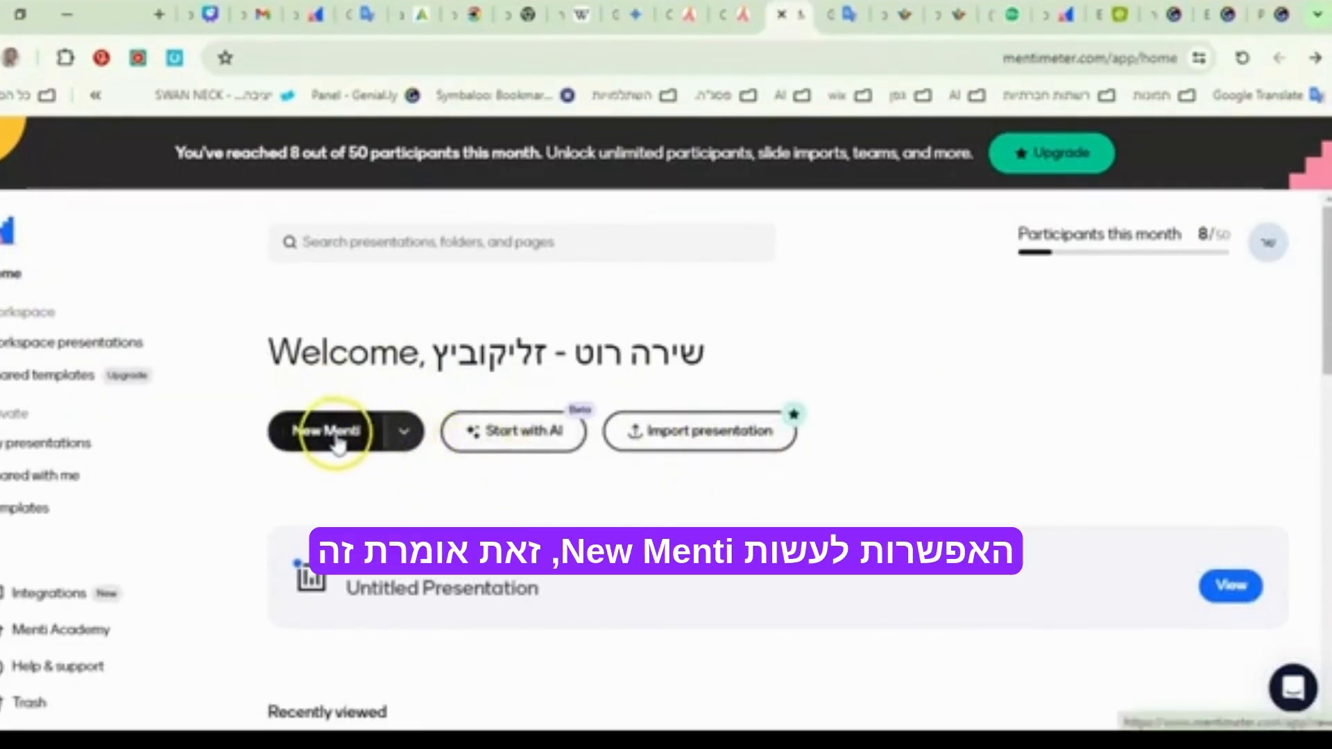
- Start an AI-made presentation and enter the prompt "בטיחות והגנה מפני השמש לתלמידים בכיתה ה'"
click(502, 440)
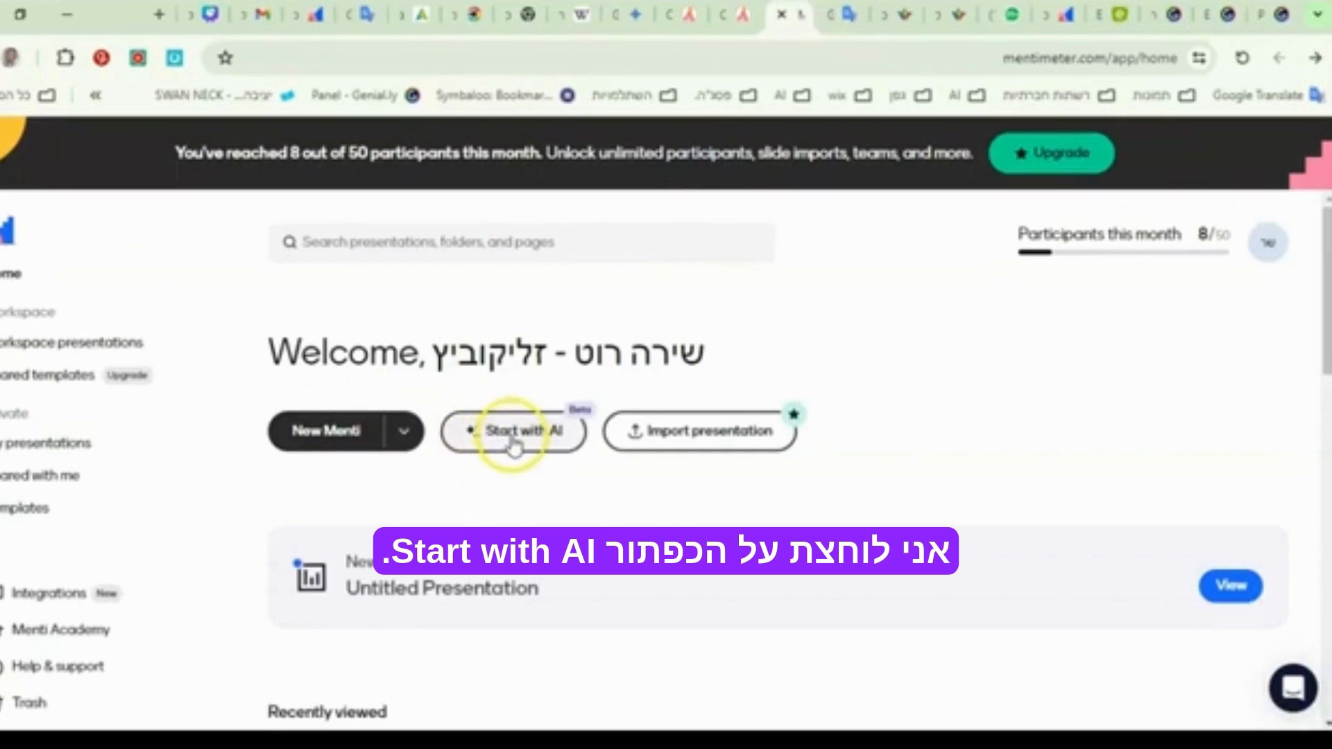
click(513, 443)
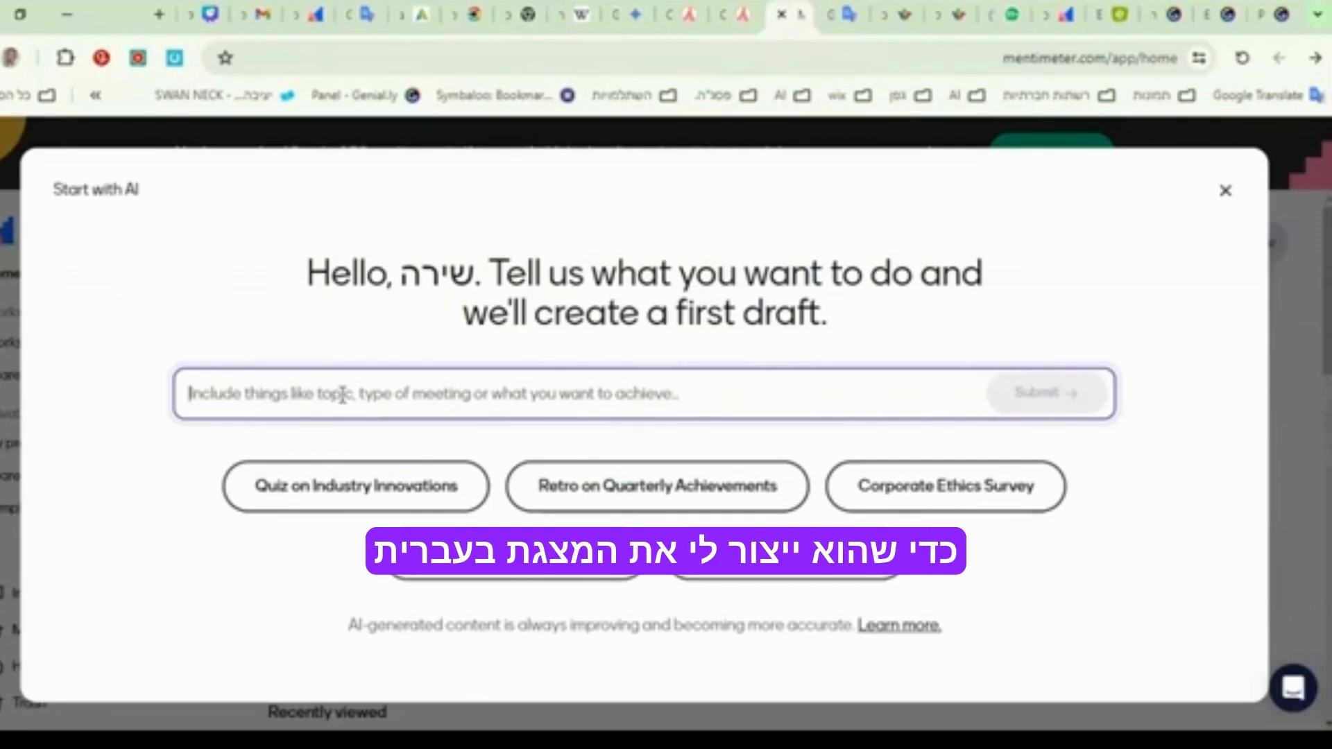
text(א)
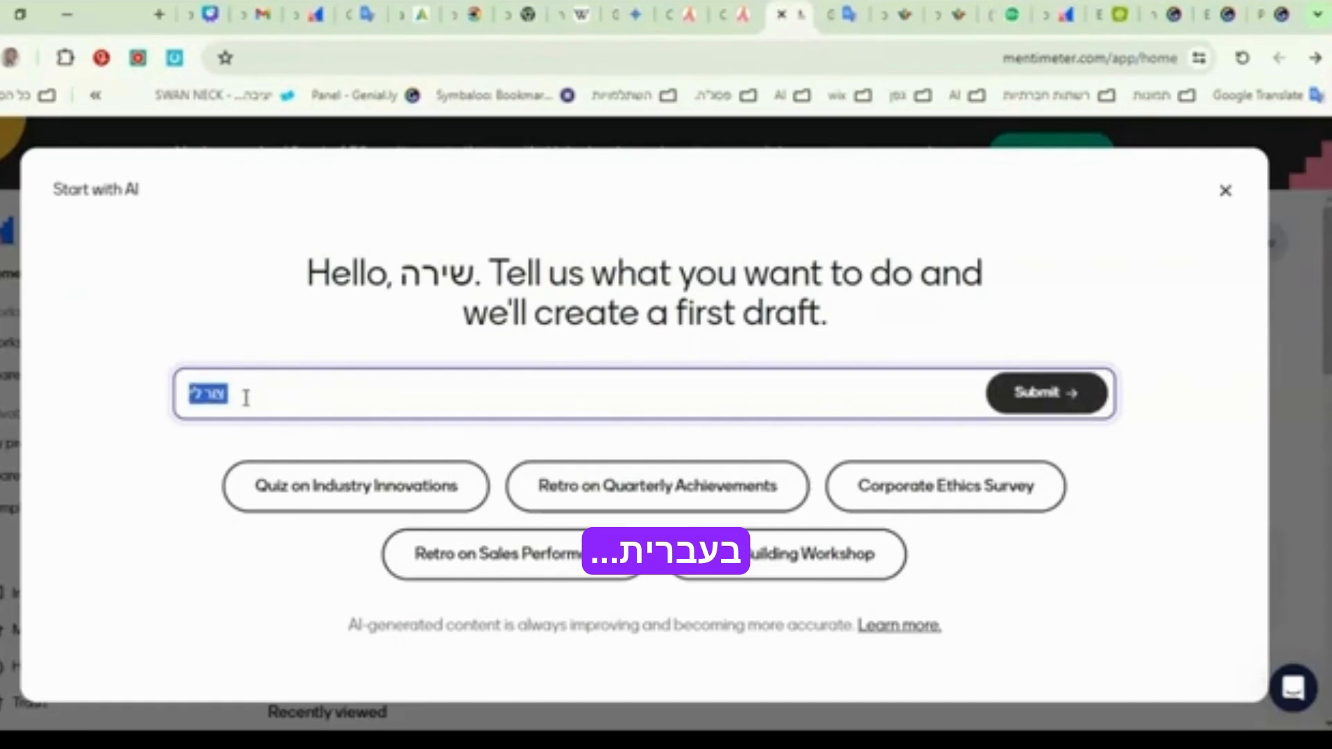
text(בטיחות וה)
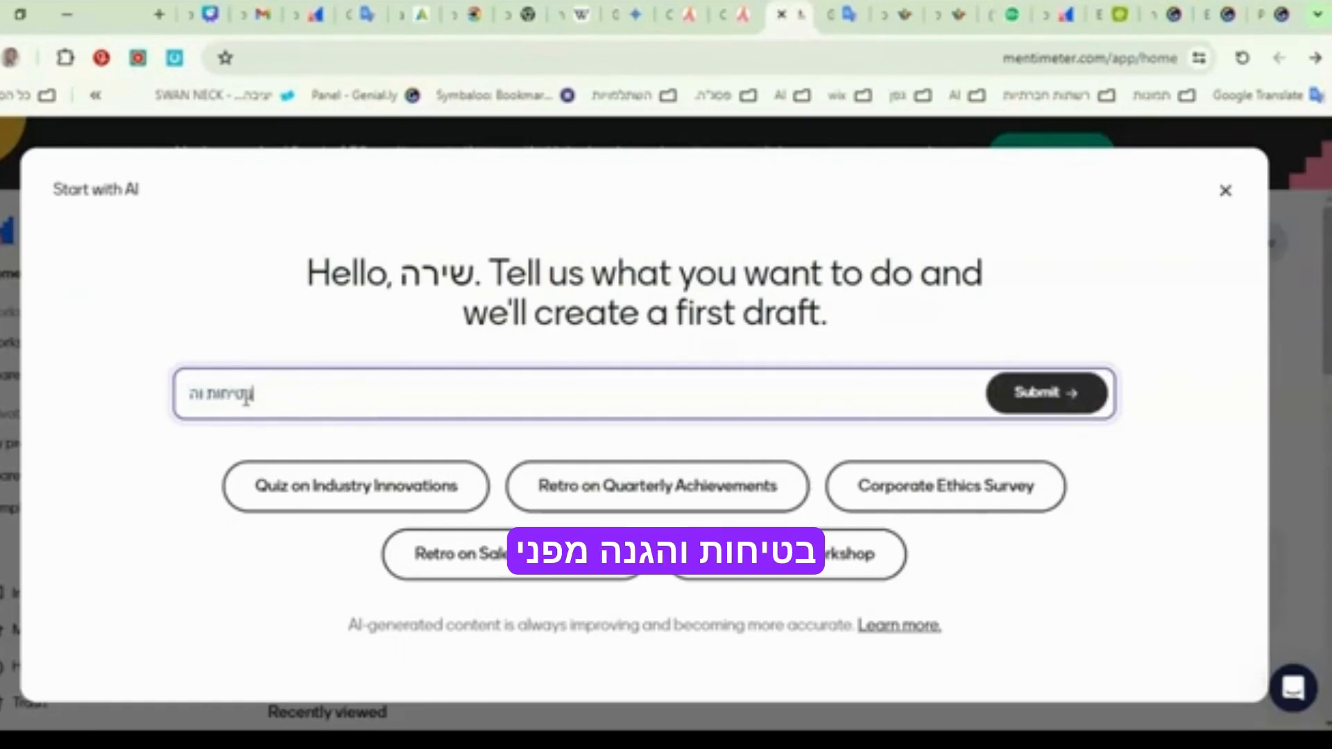
text(גנה מפני)
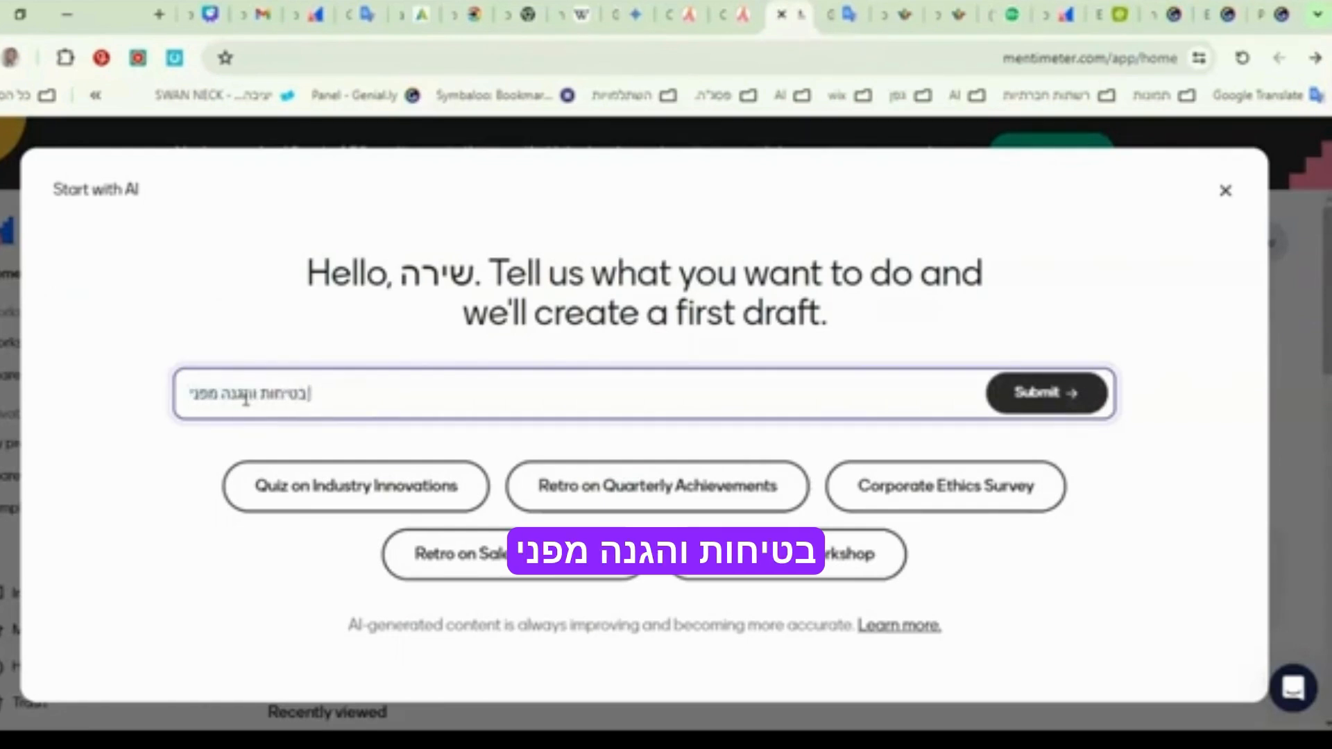
text( השמש)
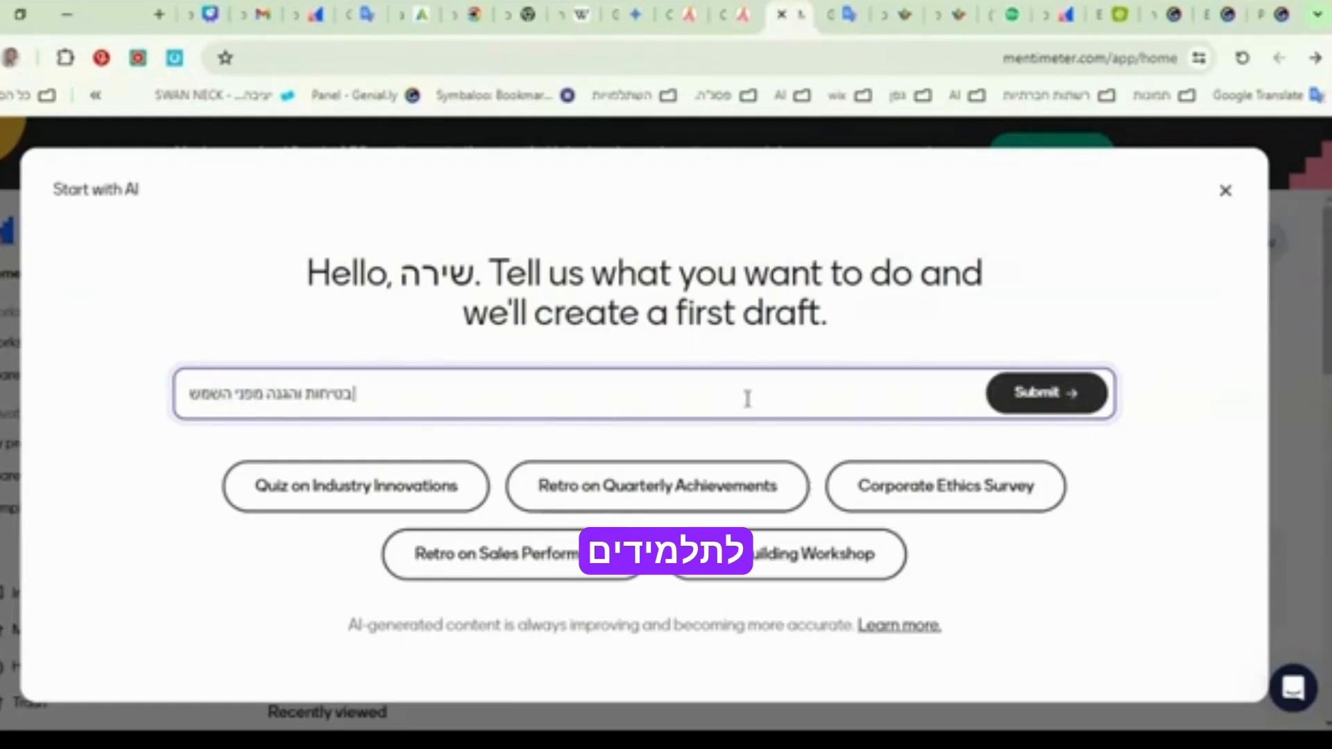
text( לת)
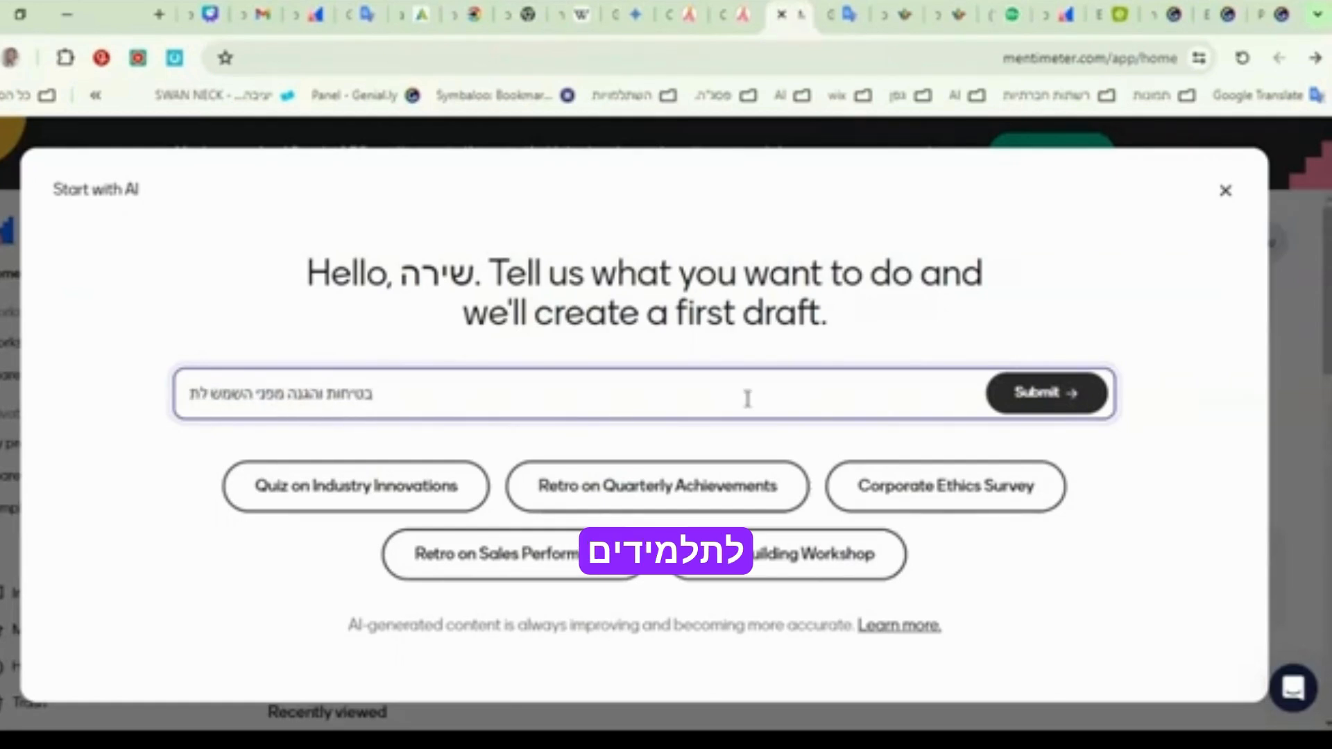
text(למידים בכי)
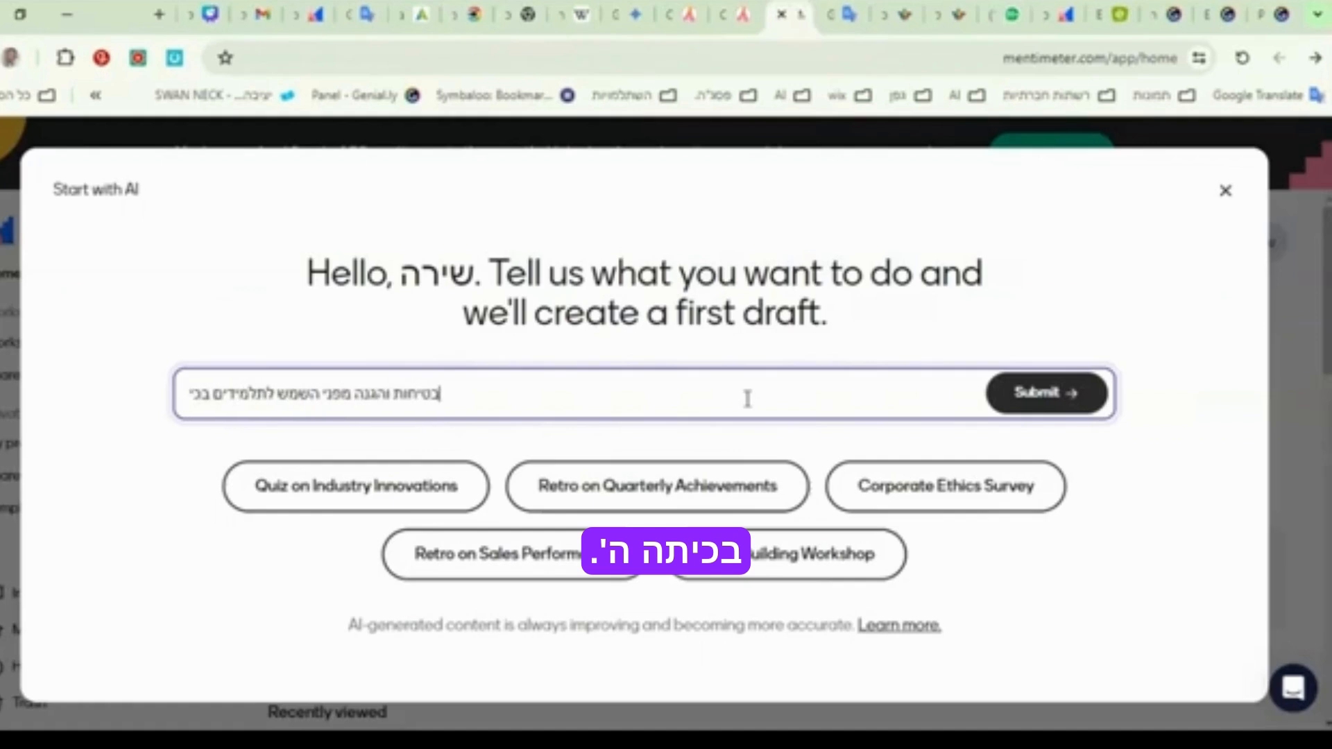
text(תה ה)
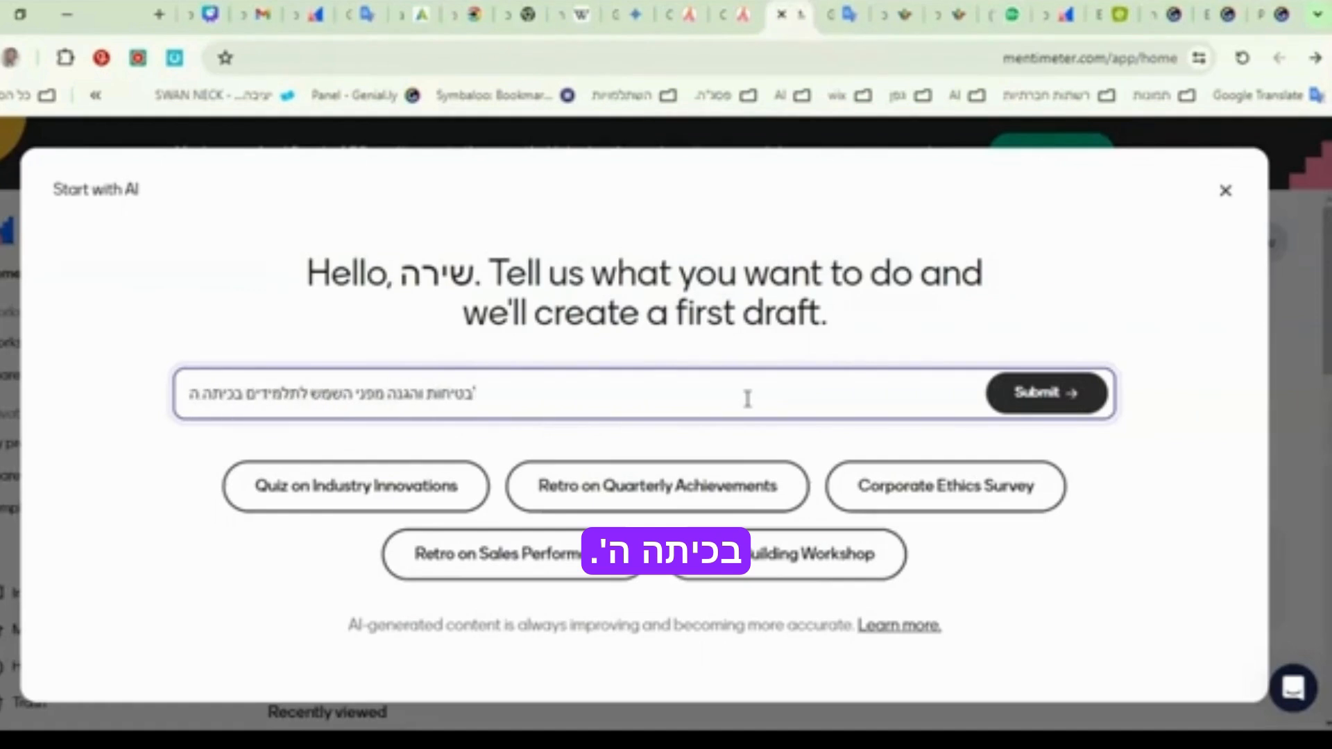
- Generate the draft with the Mellow yellow theme and open it for editing
click(1086, 387)
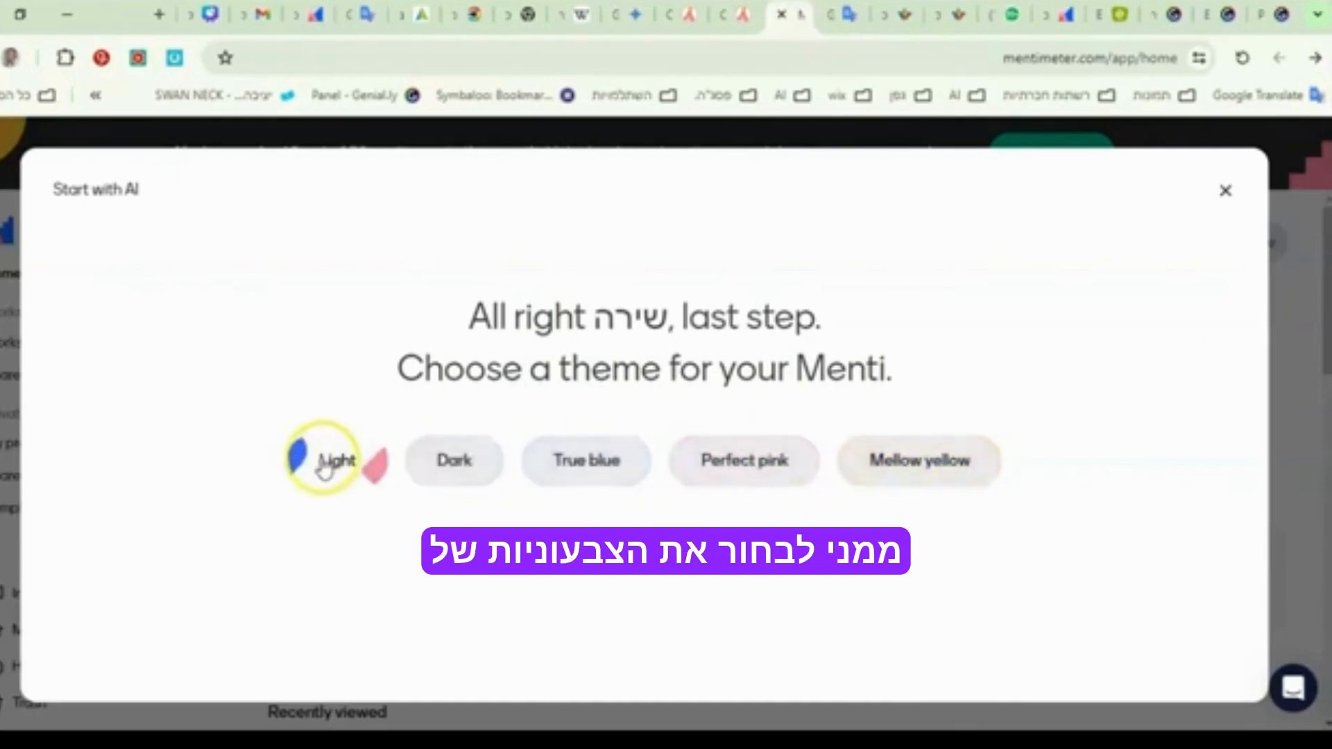
click(888, 460)
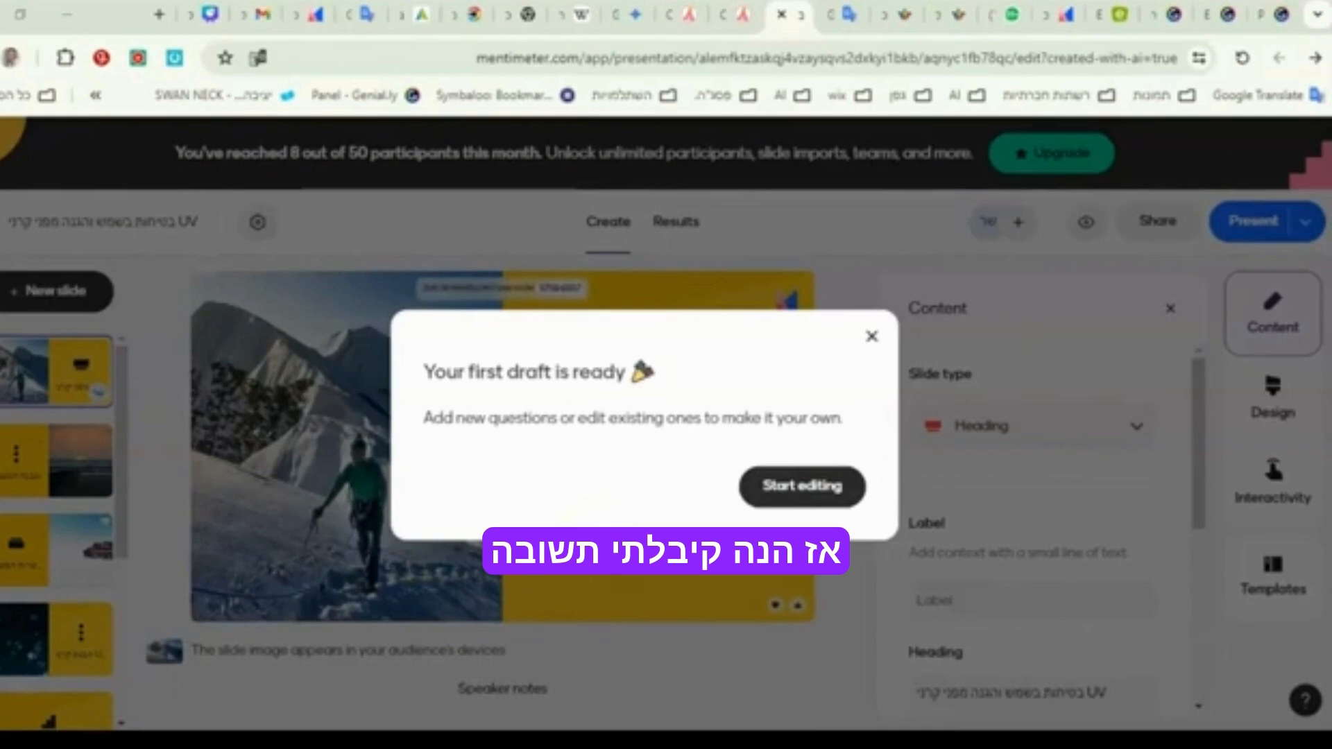
click(798, 490)
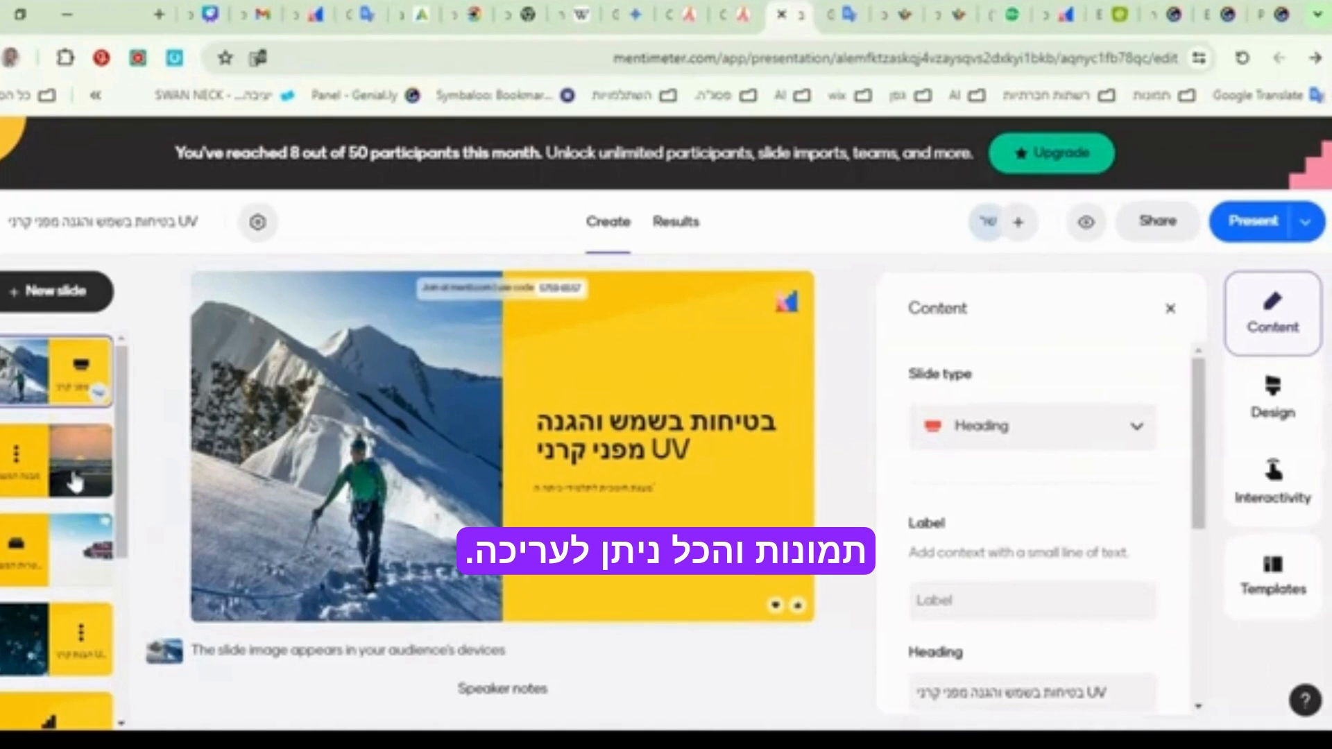
- Look through the draft's slides from the second to the last, checking their text, images, question slides and the audience join code
click(74, 477)
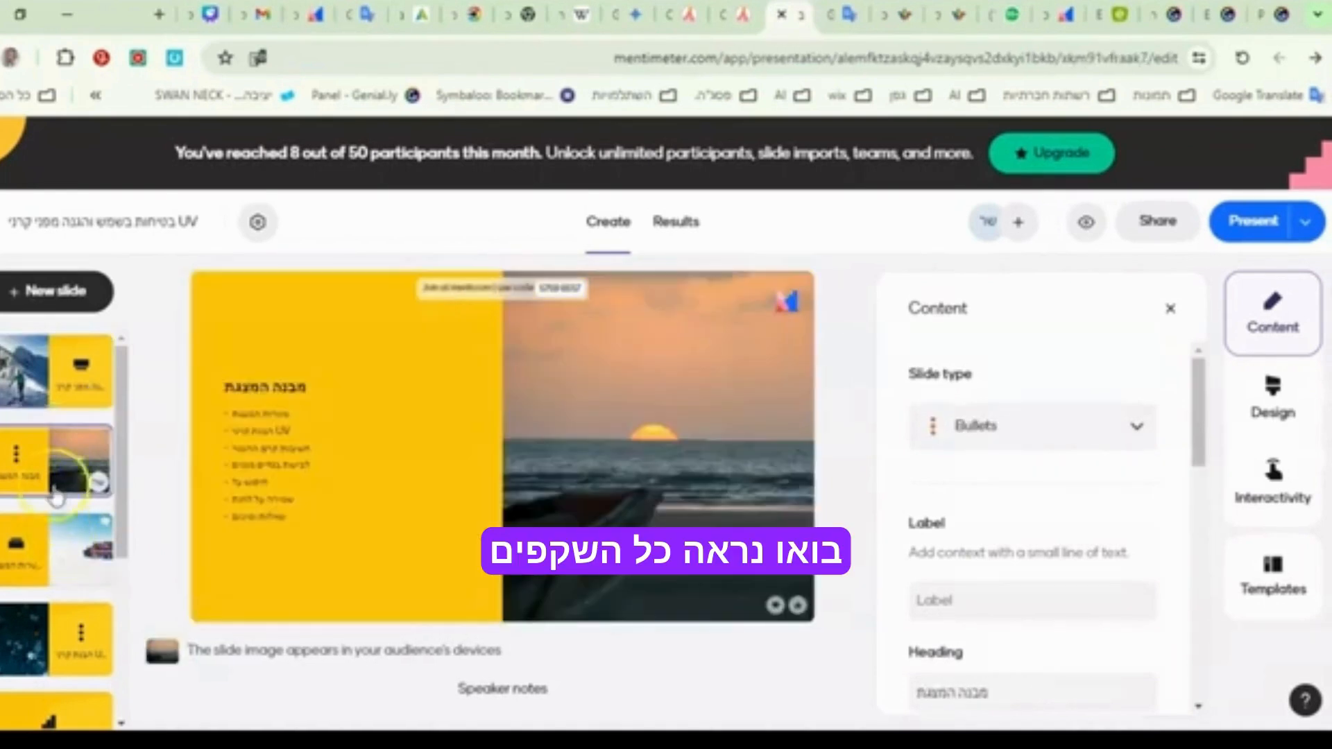
click(68, 561)
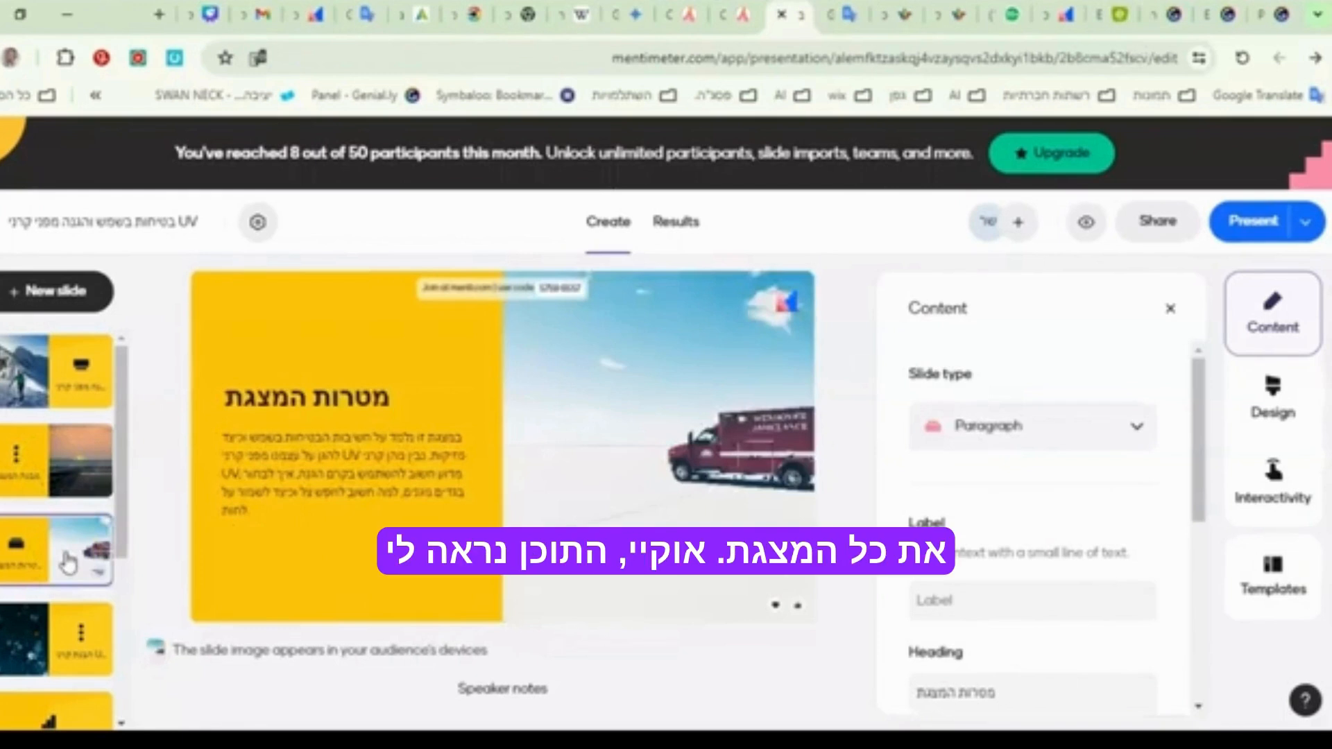
click(73, 575)
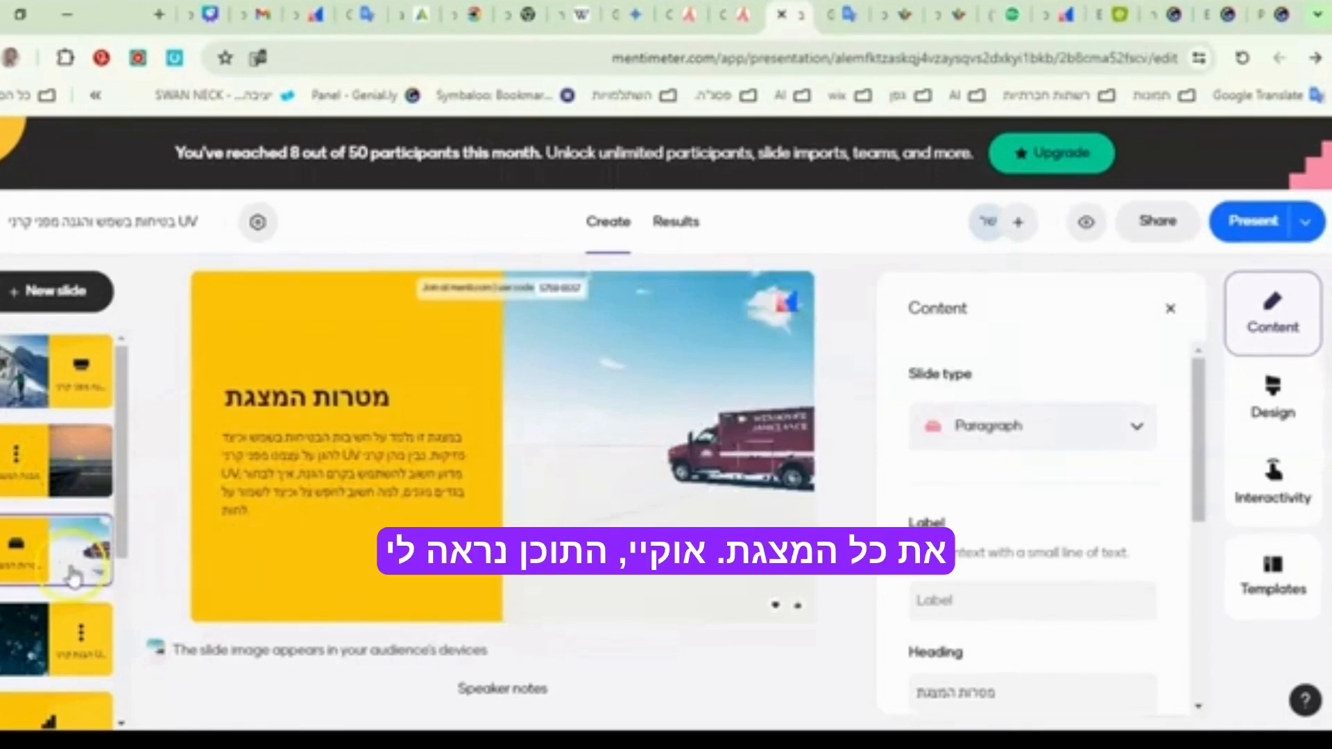
click(83, 637)
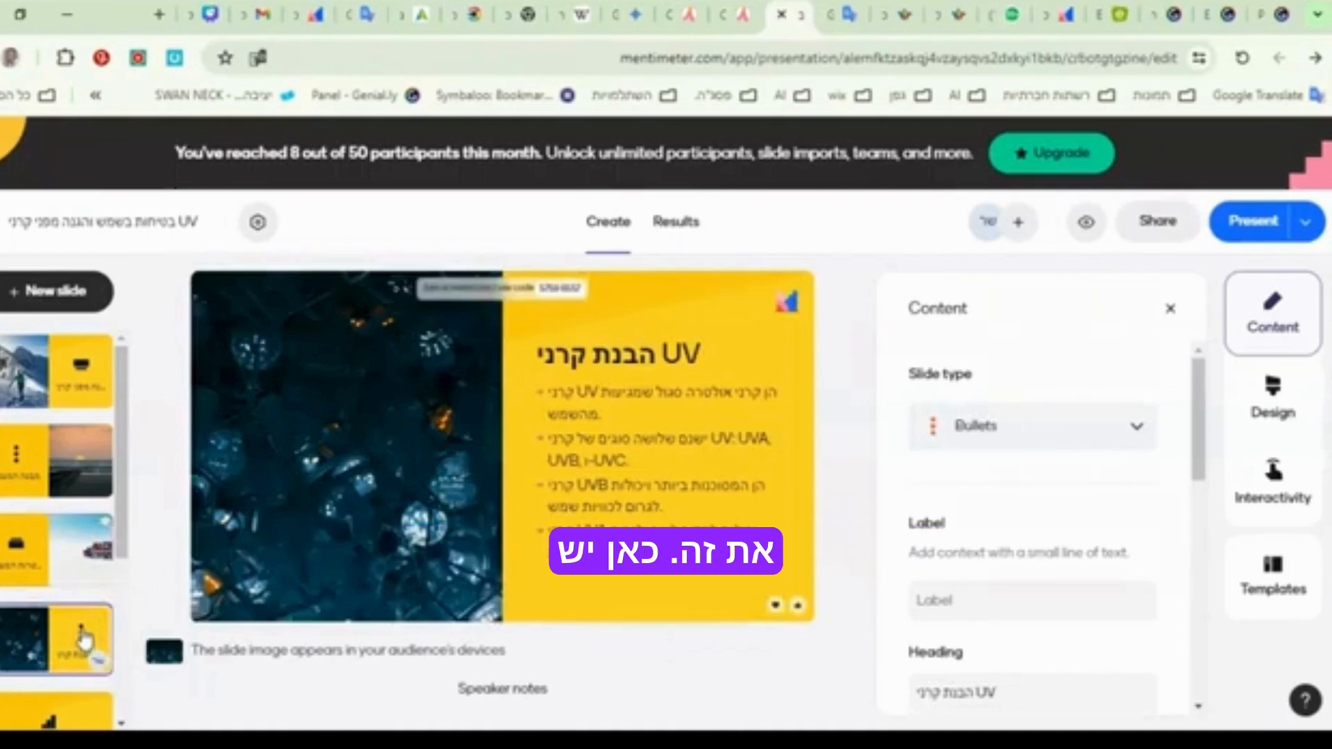
scroll(69, 589, down, 3)
click(59, 549)
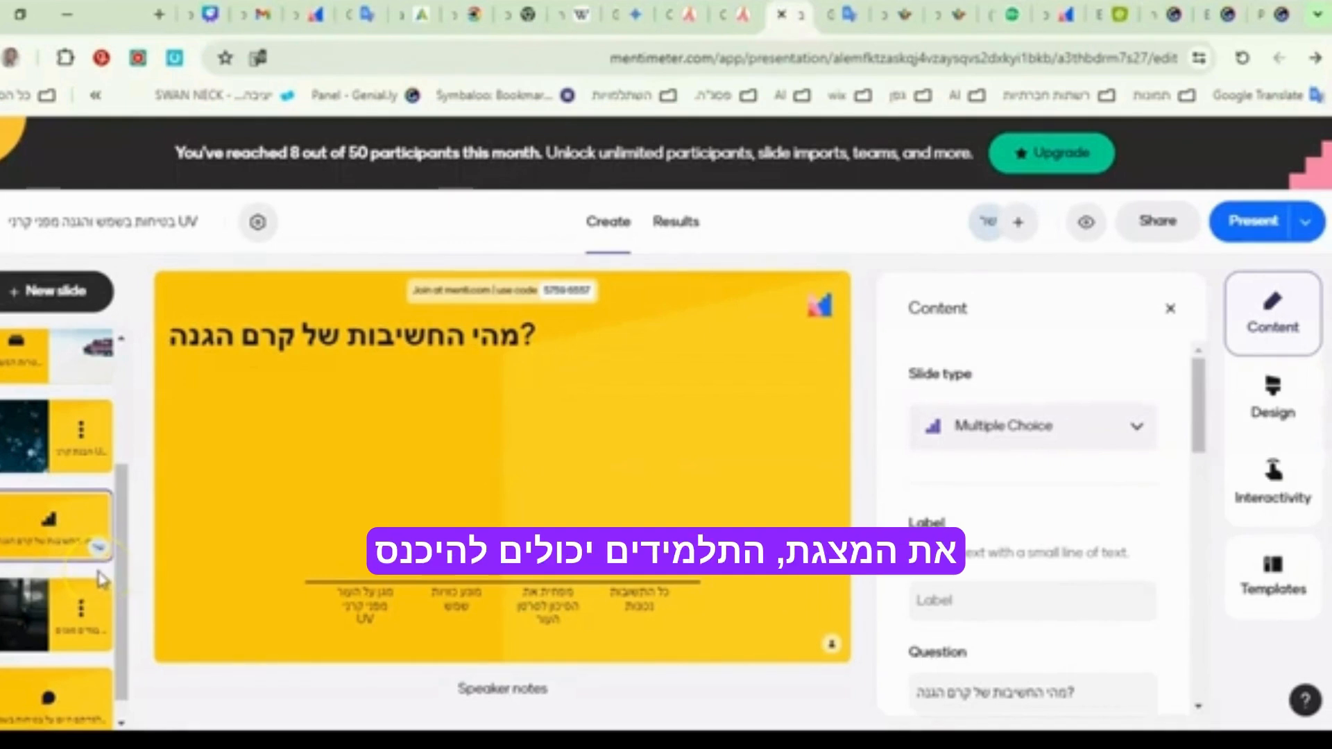
mouse_move(555, 290)
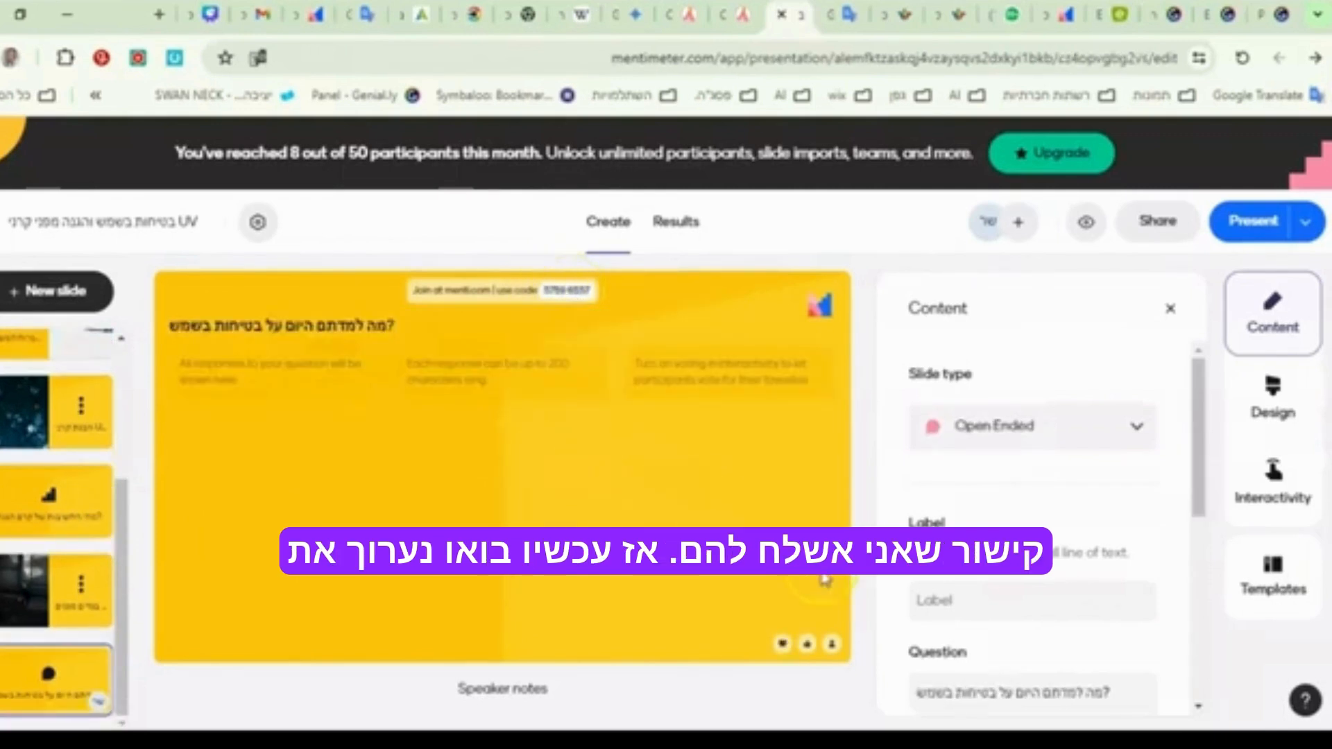
scroll(1010, 523, down, 3)
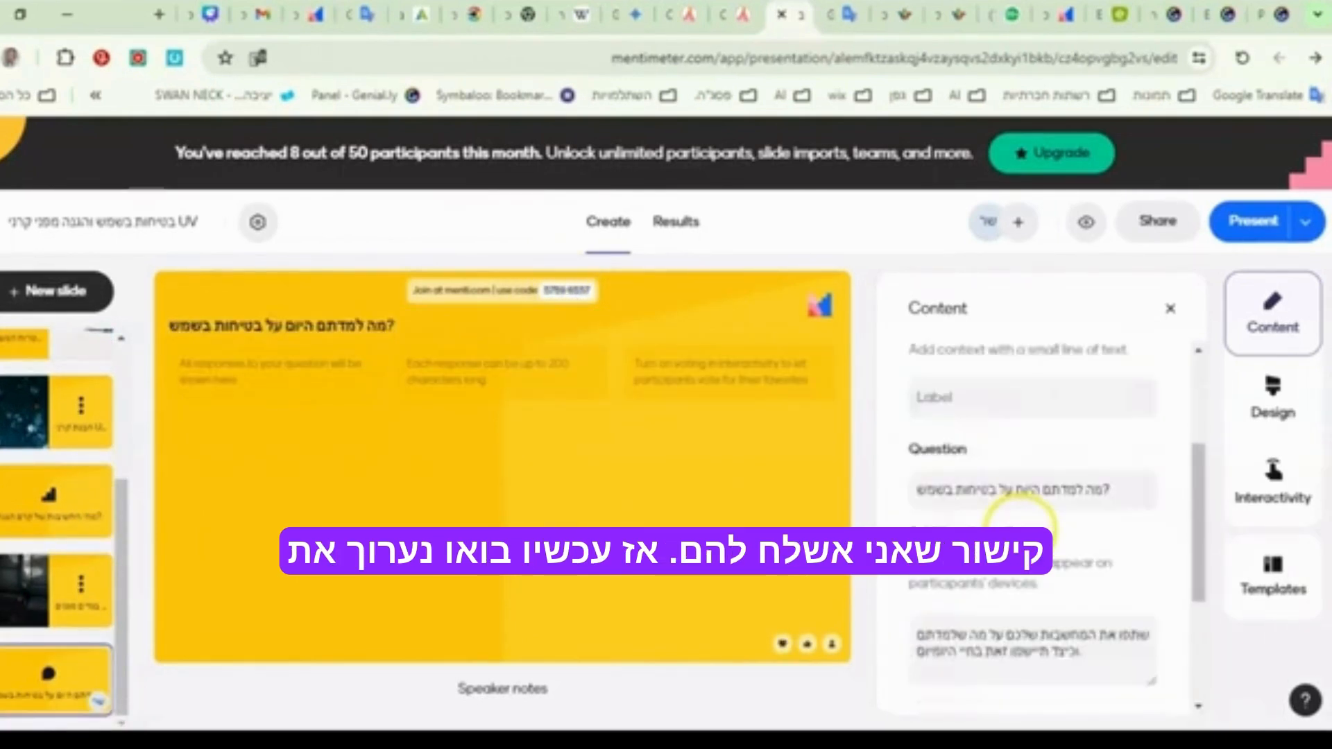
scroll(1020, 530, up, 1)
scroll(1020, 530, down, 3)
- Replace "UV" in the first slide's heading so it reads "בטיחות בשמש והגנה מפני קרני יו וי"
scroll(69, 403, up, 5)
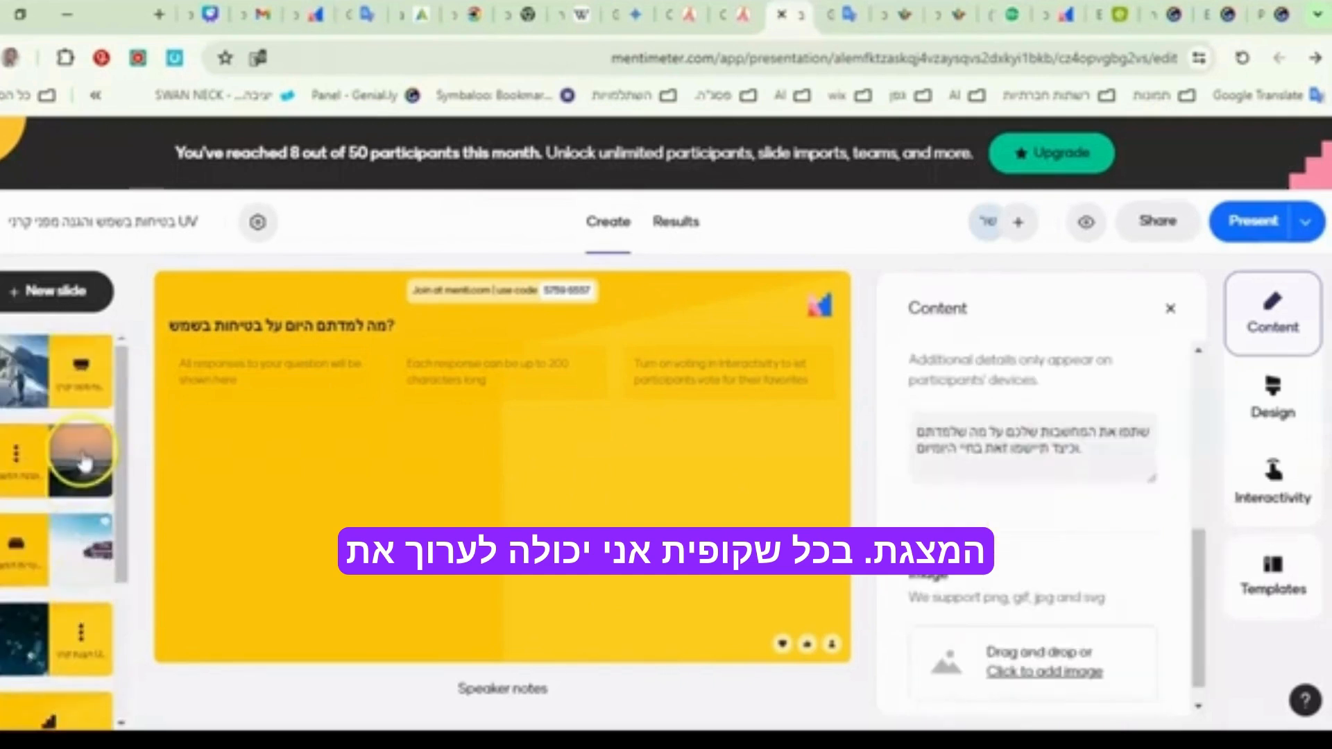
click(67, 391)
scroll(1006, 561, up, 3)
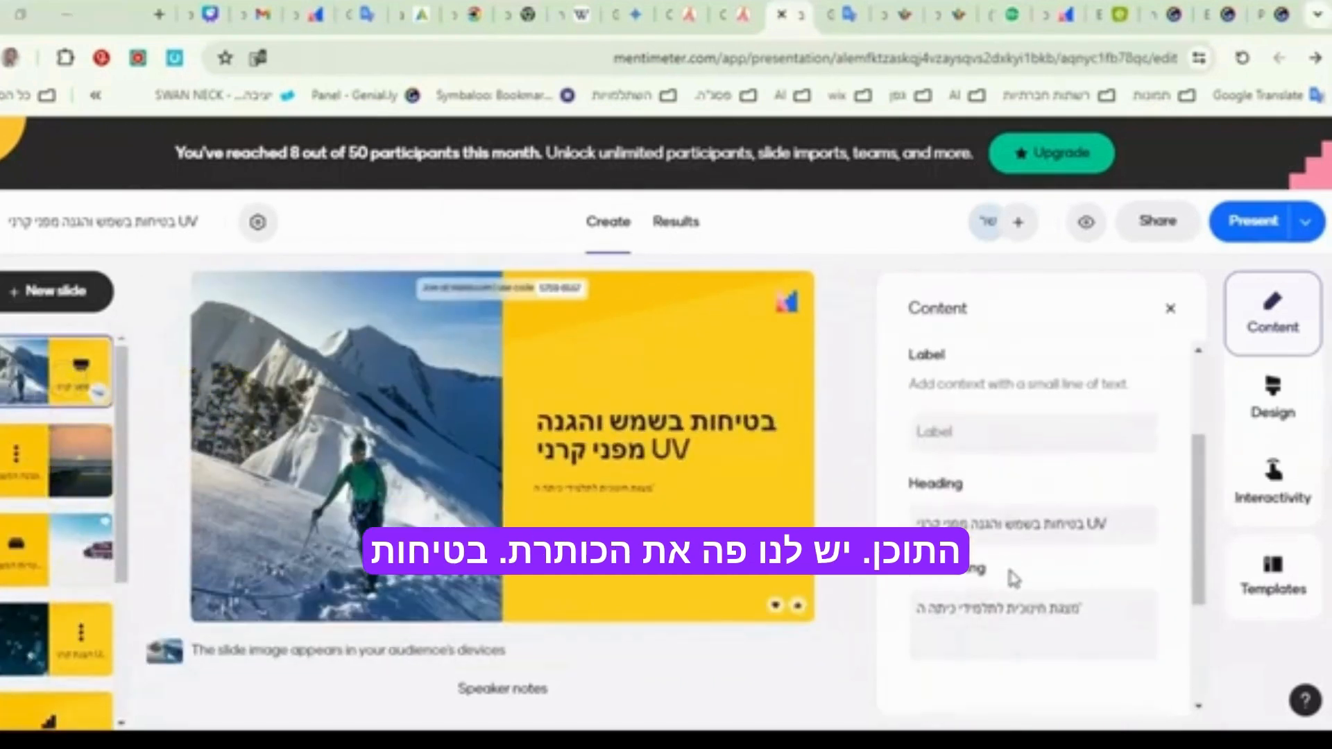
click(1012, 524)
click(1120, 526)
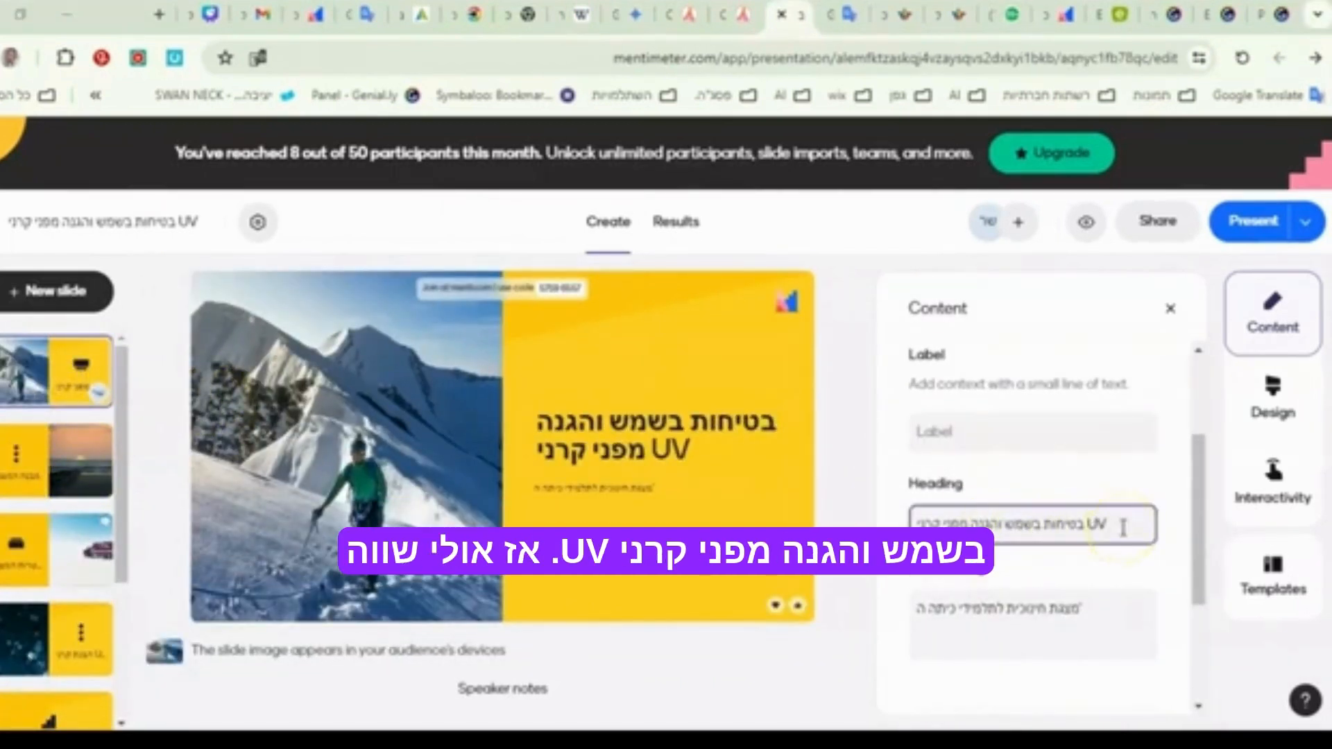
double_click(1095, 525)
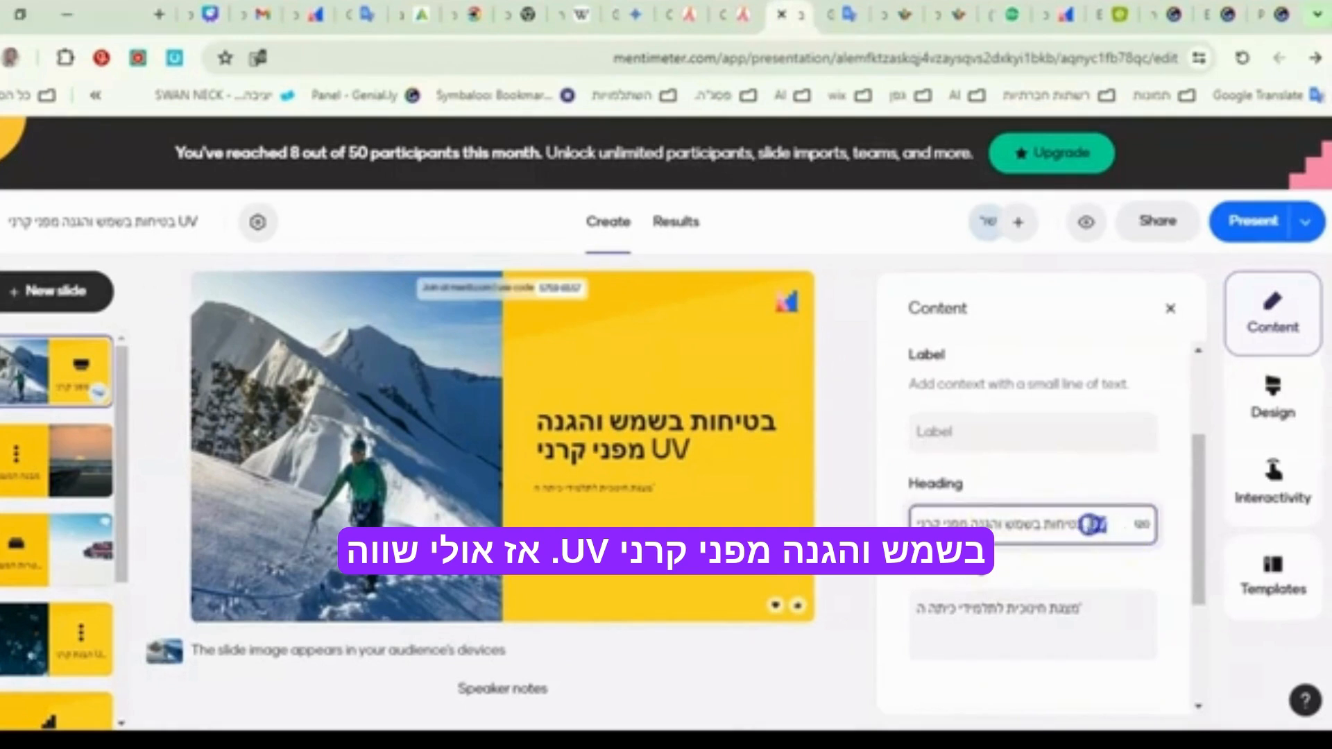
key(BackSpace)
click(922, 523)
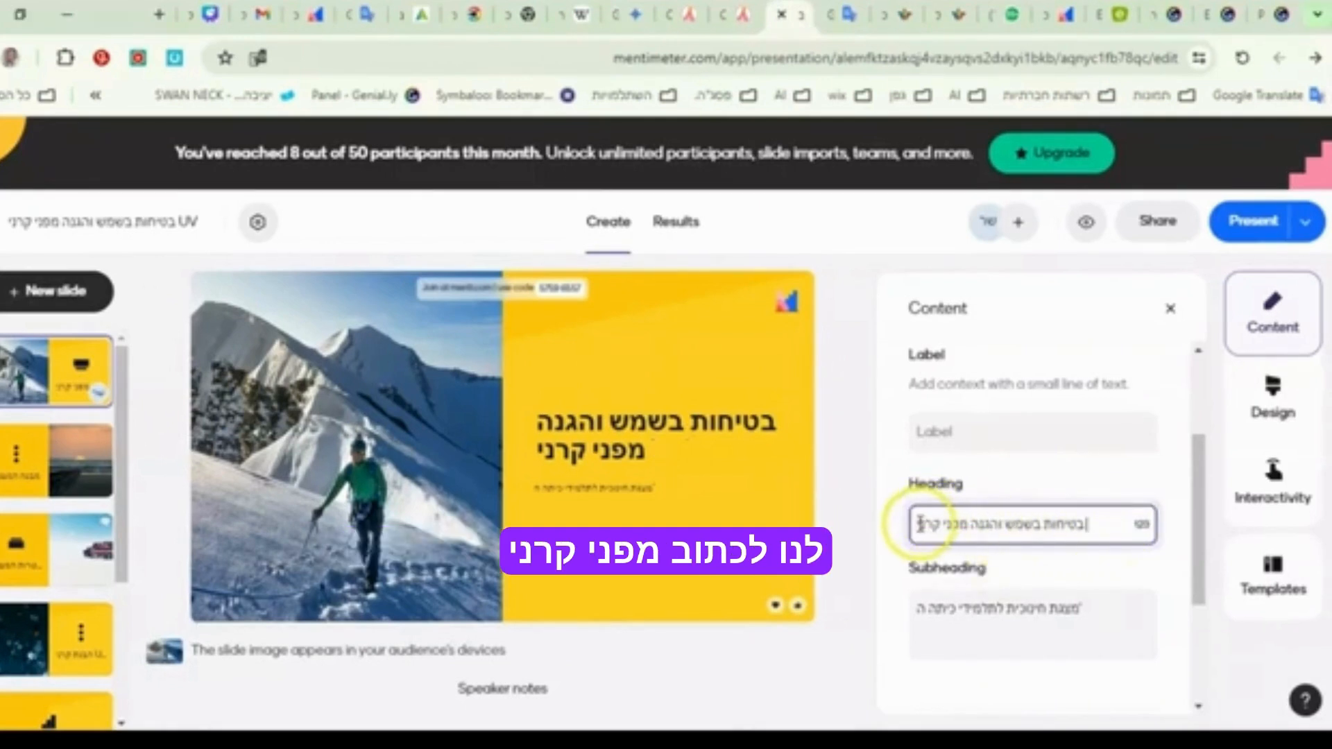
text(יו)
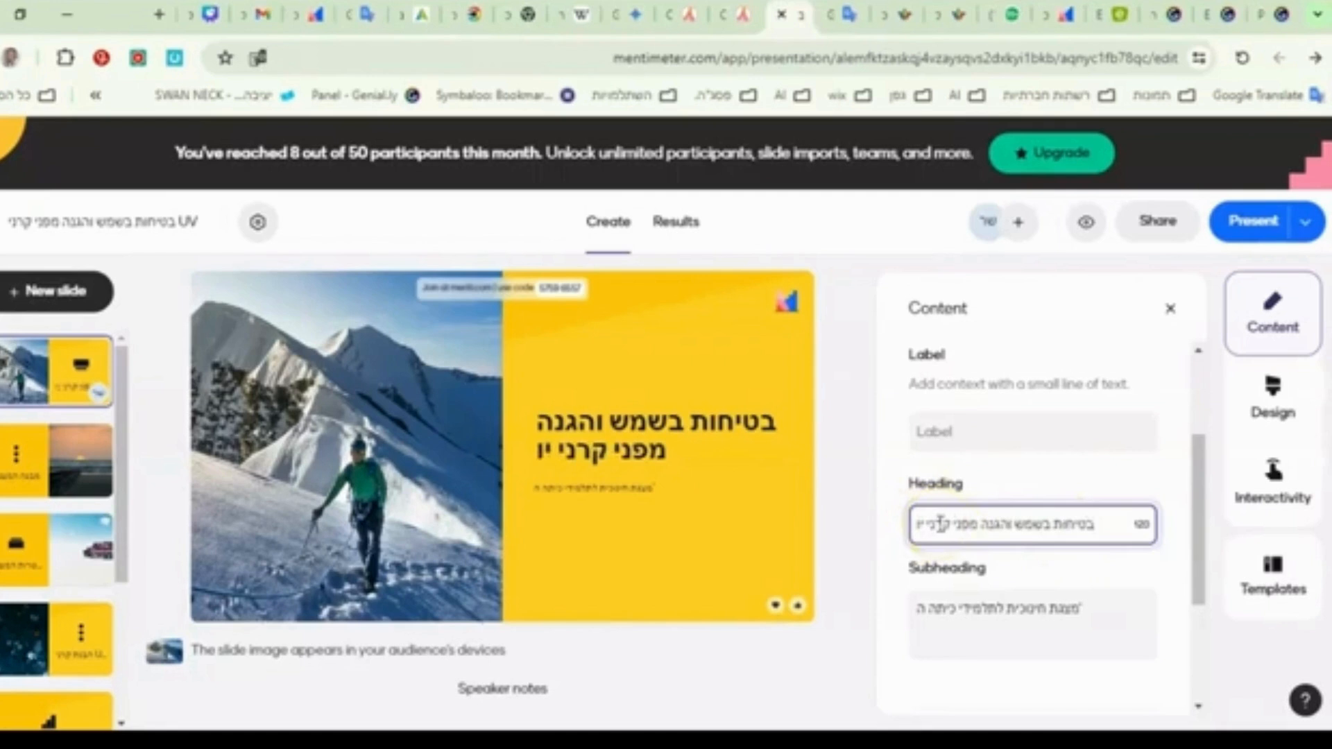
text( וי)
- Change the first slide's subheading to "מצגת בנושא הגנה מפני השמש"
text(מצ)
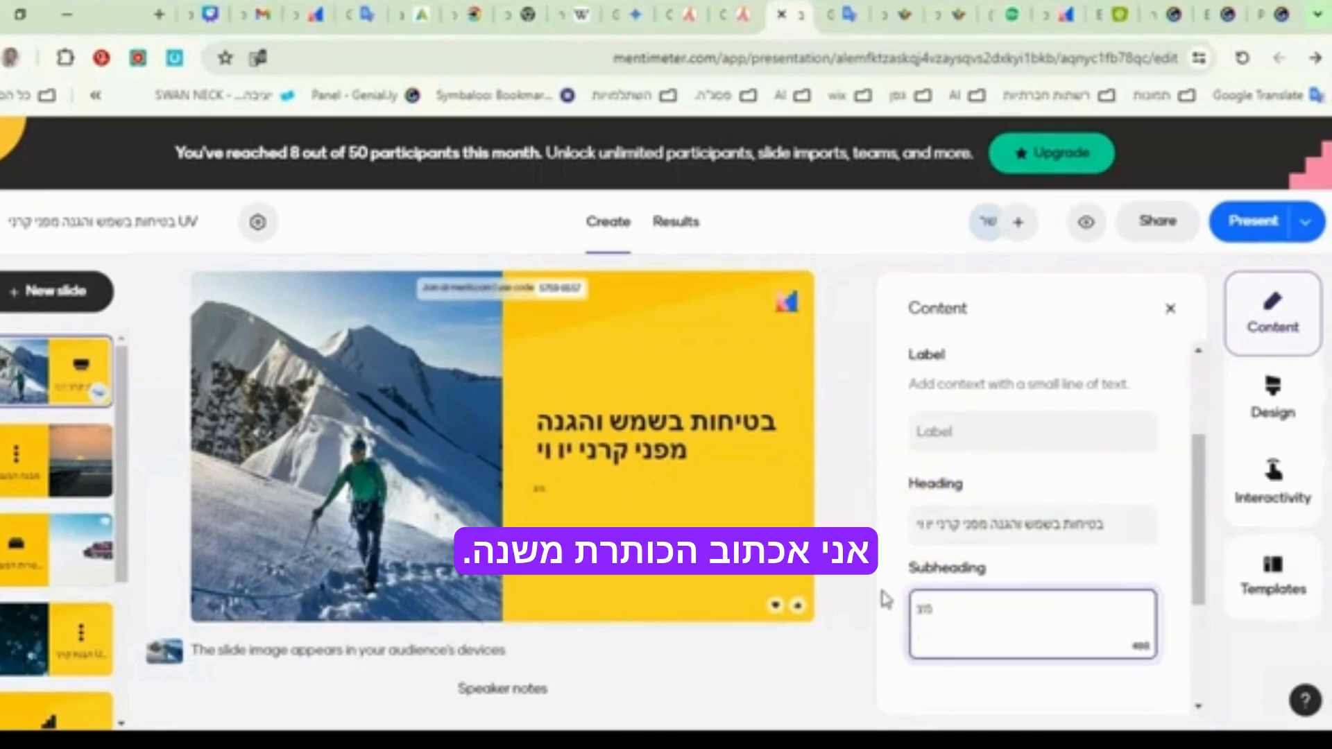
text(גת ב)
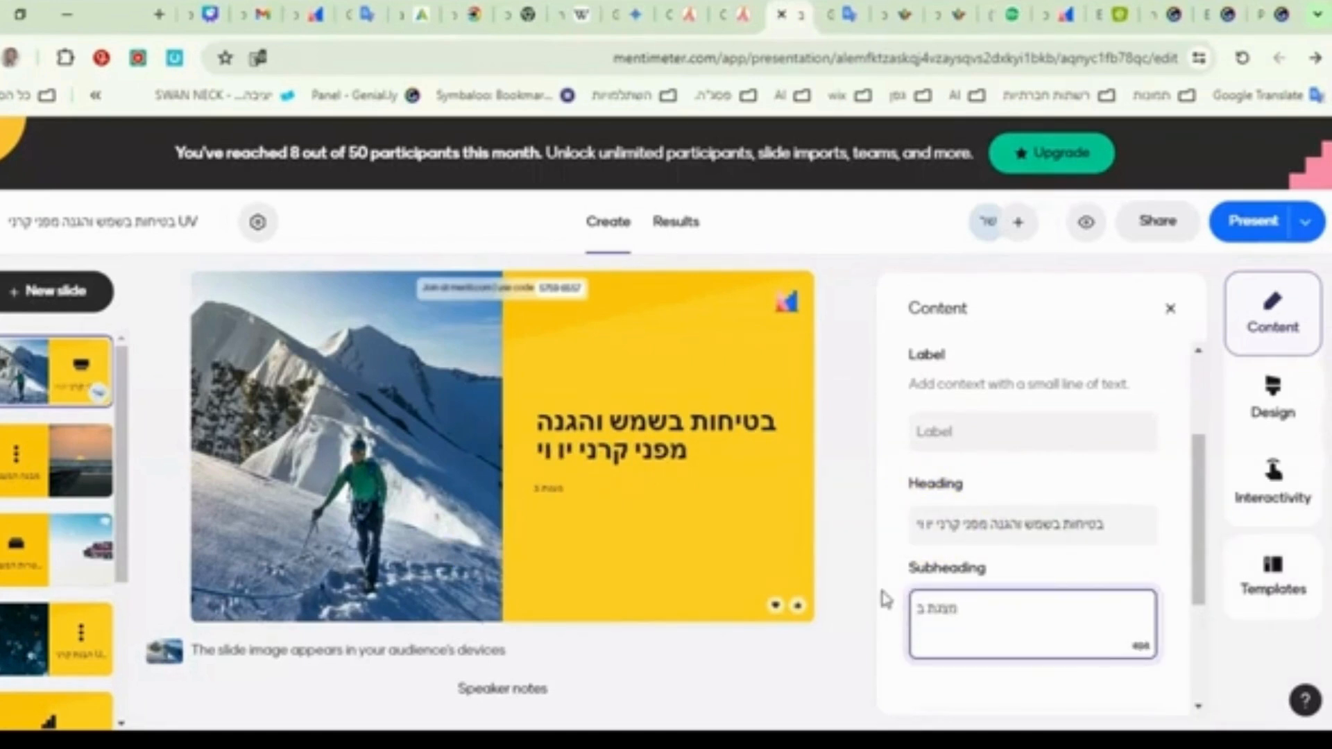
text(נושא ה)
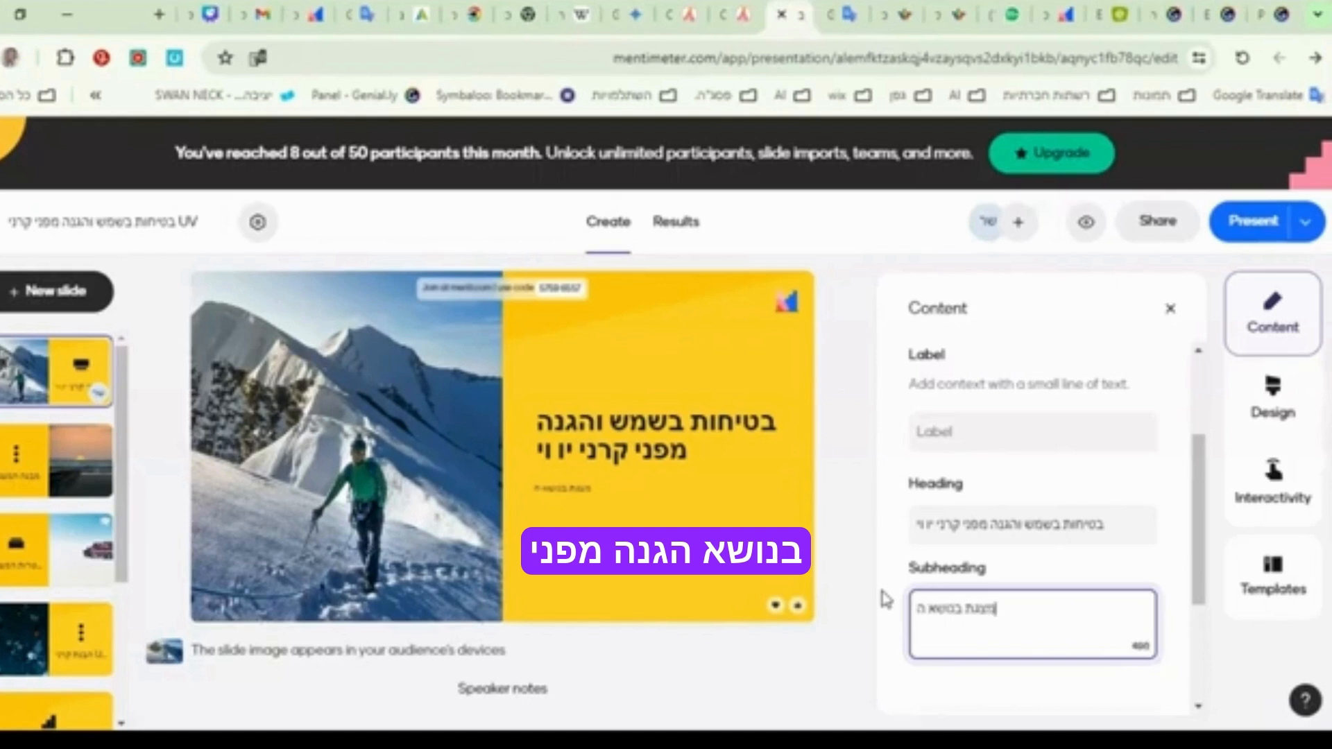
text(גנה מפני השמש)
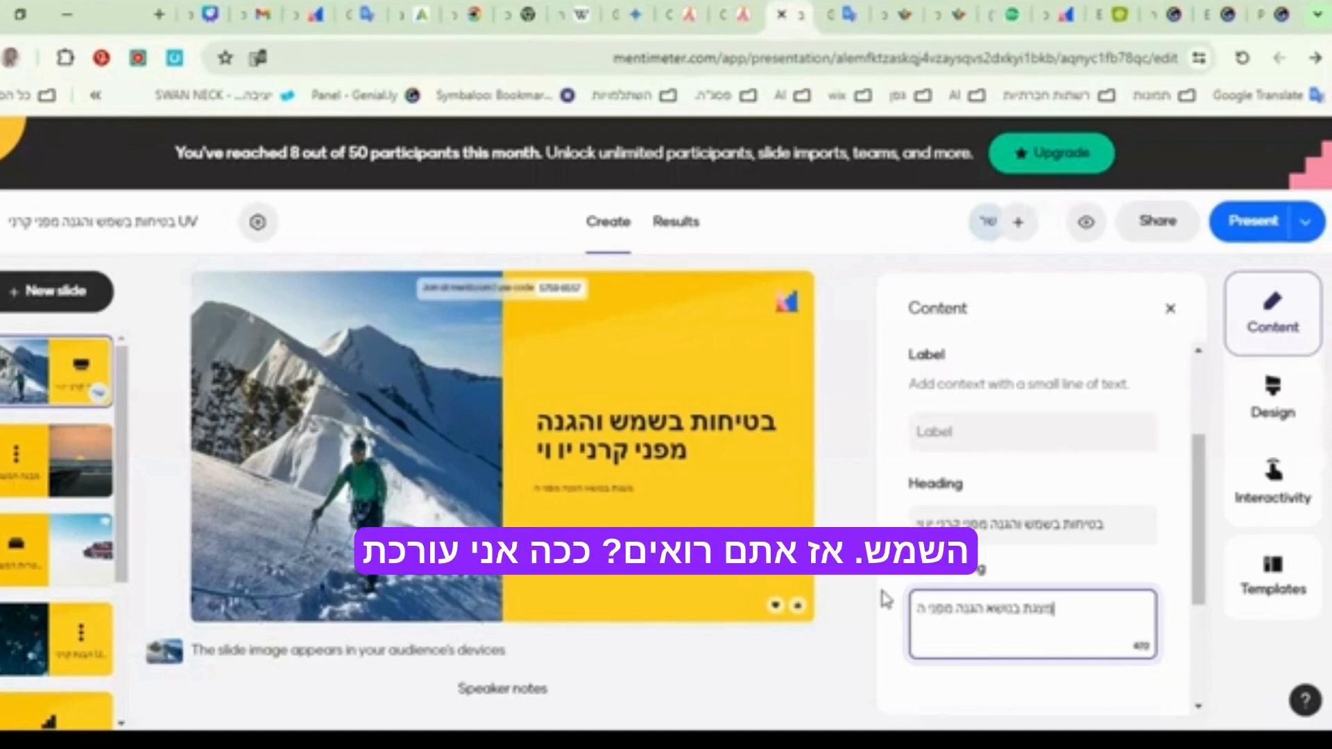
scroll(885, 600, down, 2)
click(824, 489)
scroll(1036, 488, up, 3)
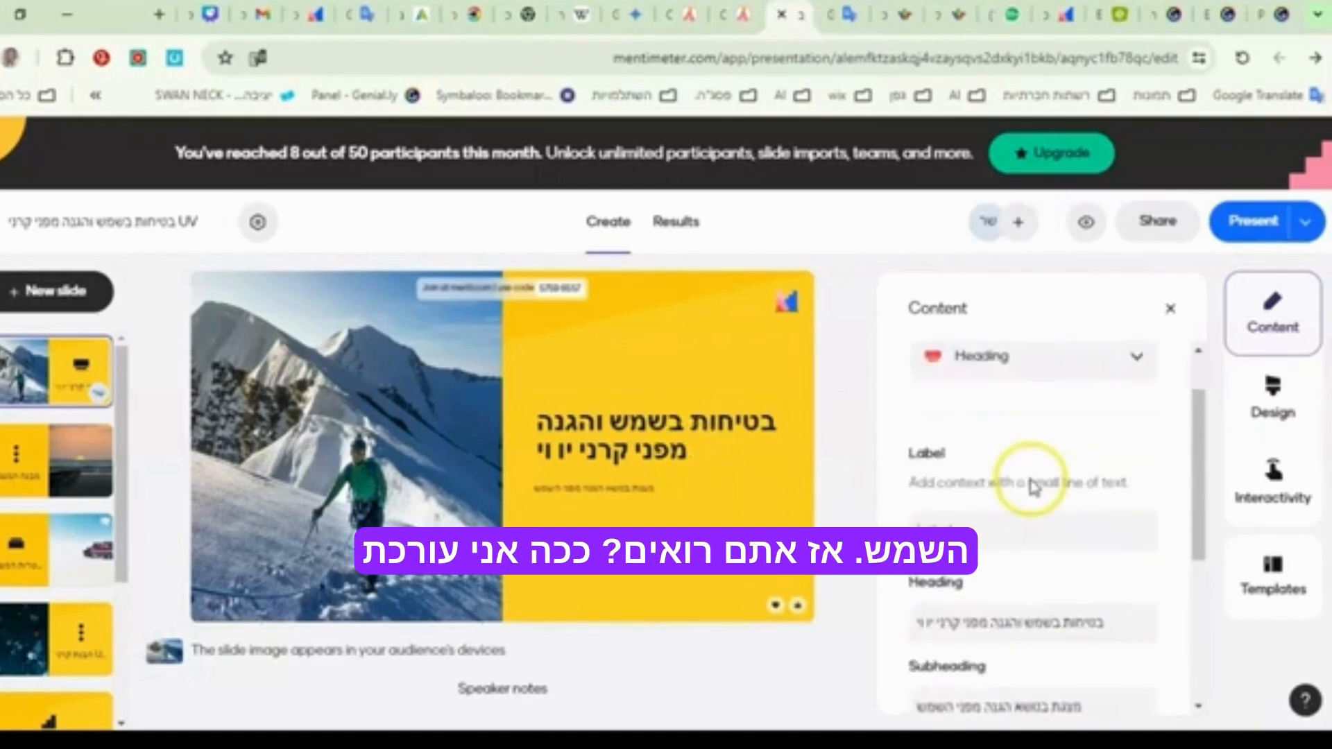
click(1044, 531)
scroll(1044, 533, down, 1)
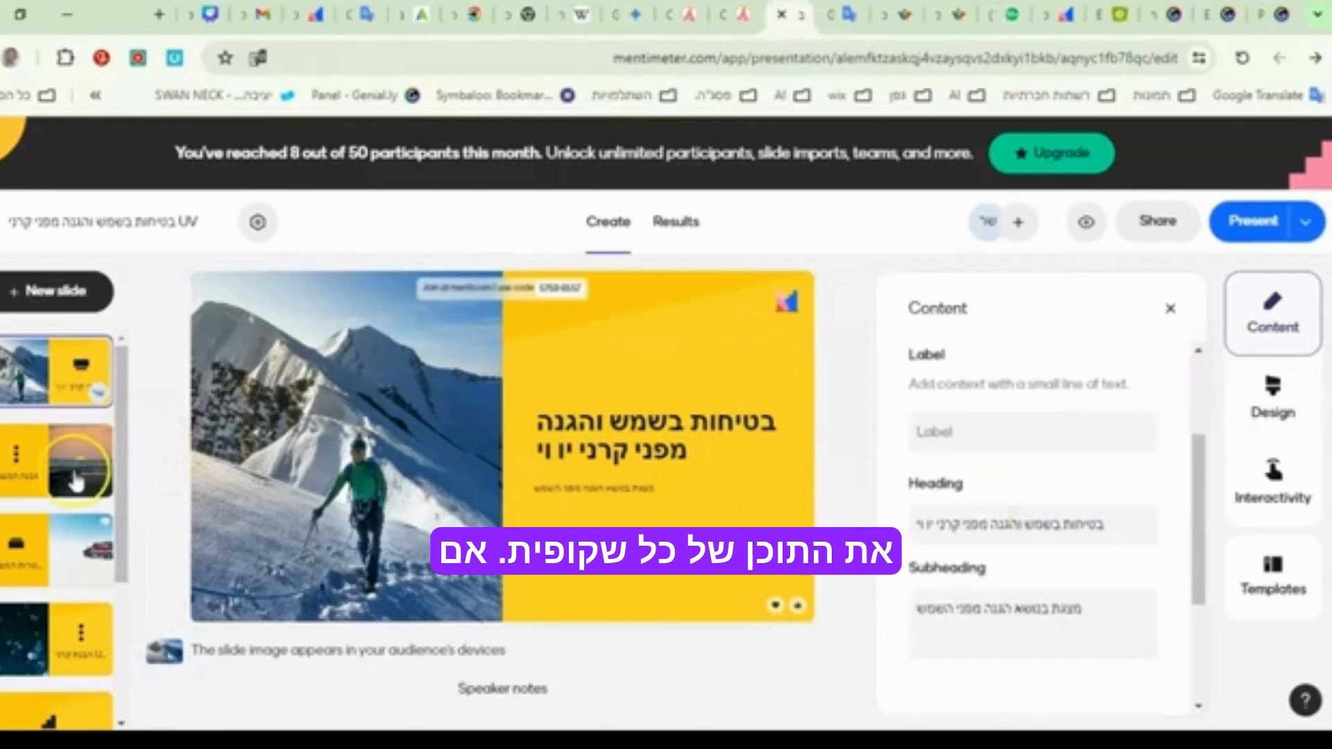
- On the second slide, change the second bullet to "הבנת קרני יו וי"
click(74, 460)
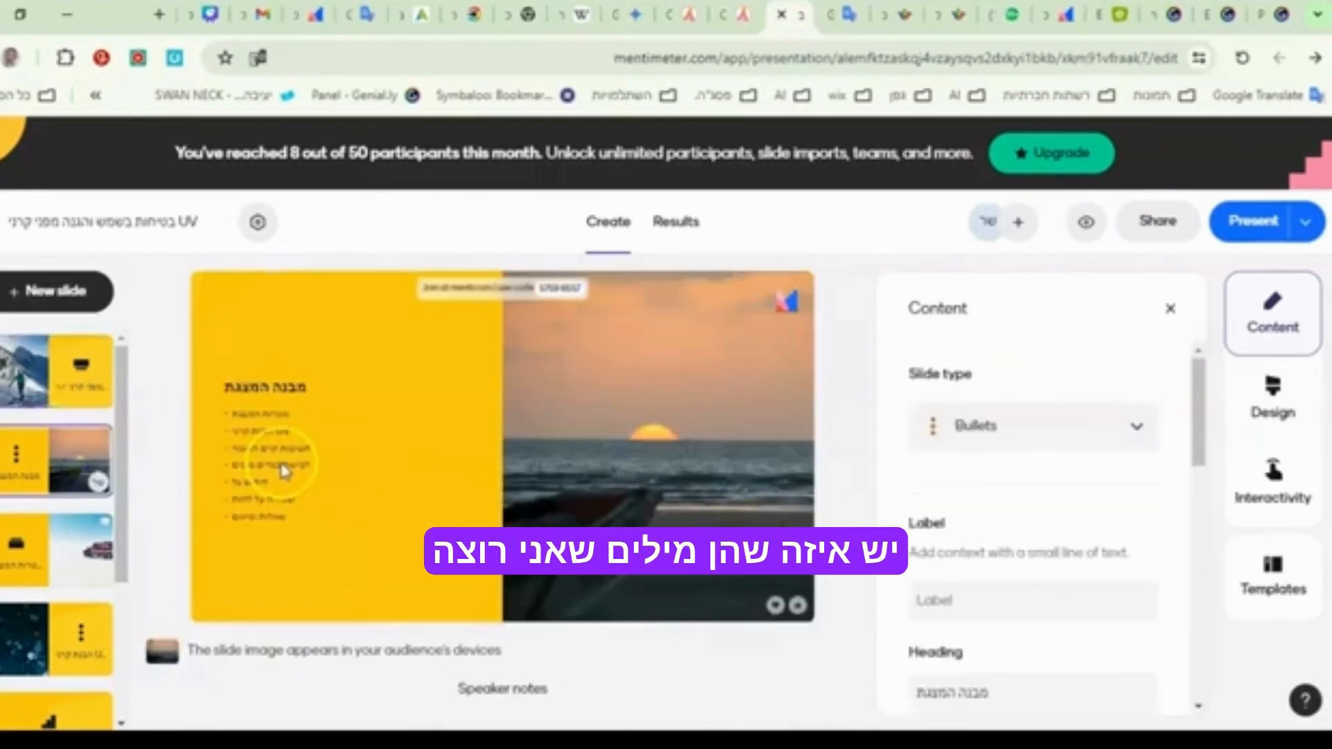
scroll(980, 565, down, 4)
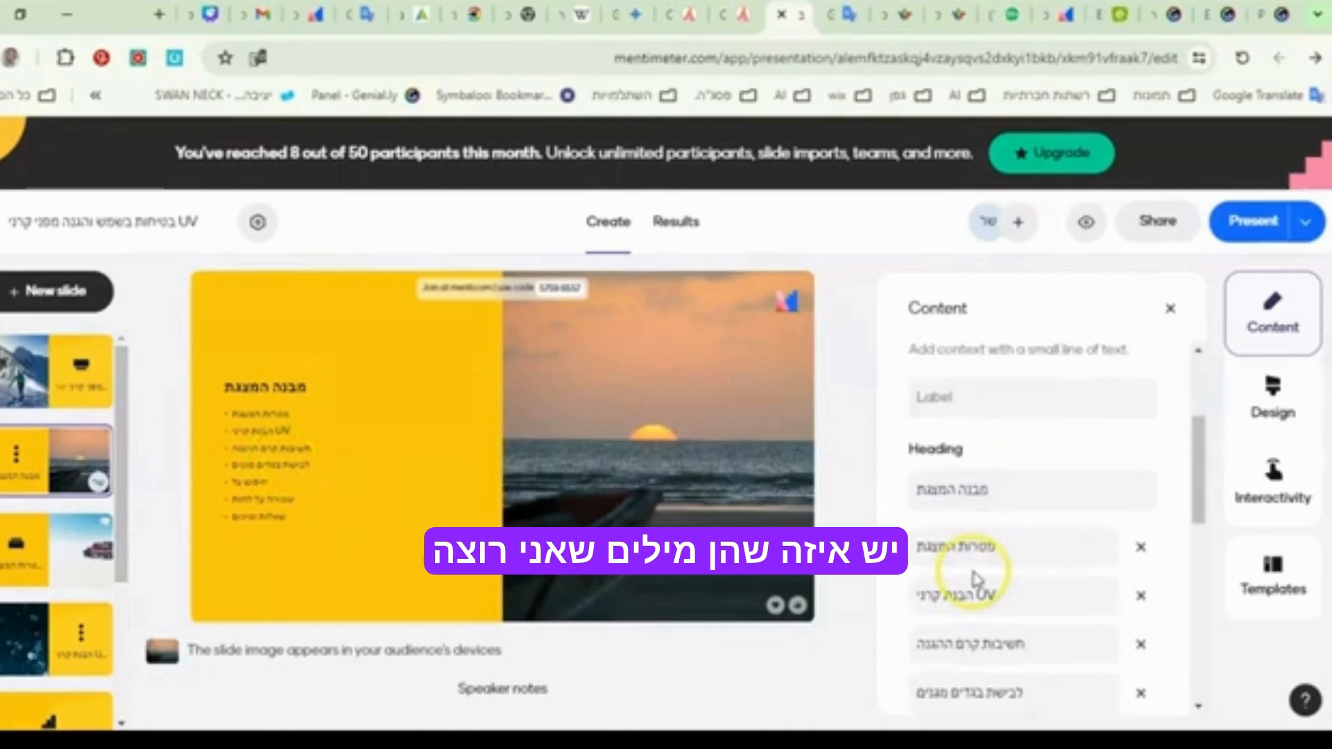
click(926, 448)
click(993, 493)
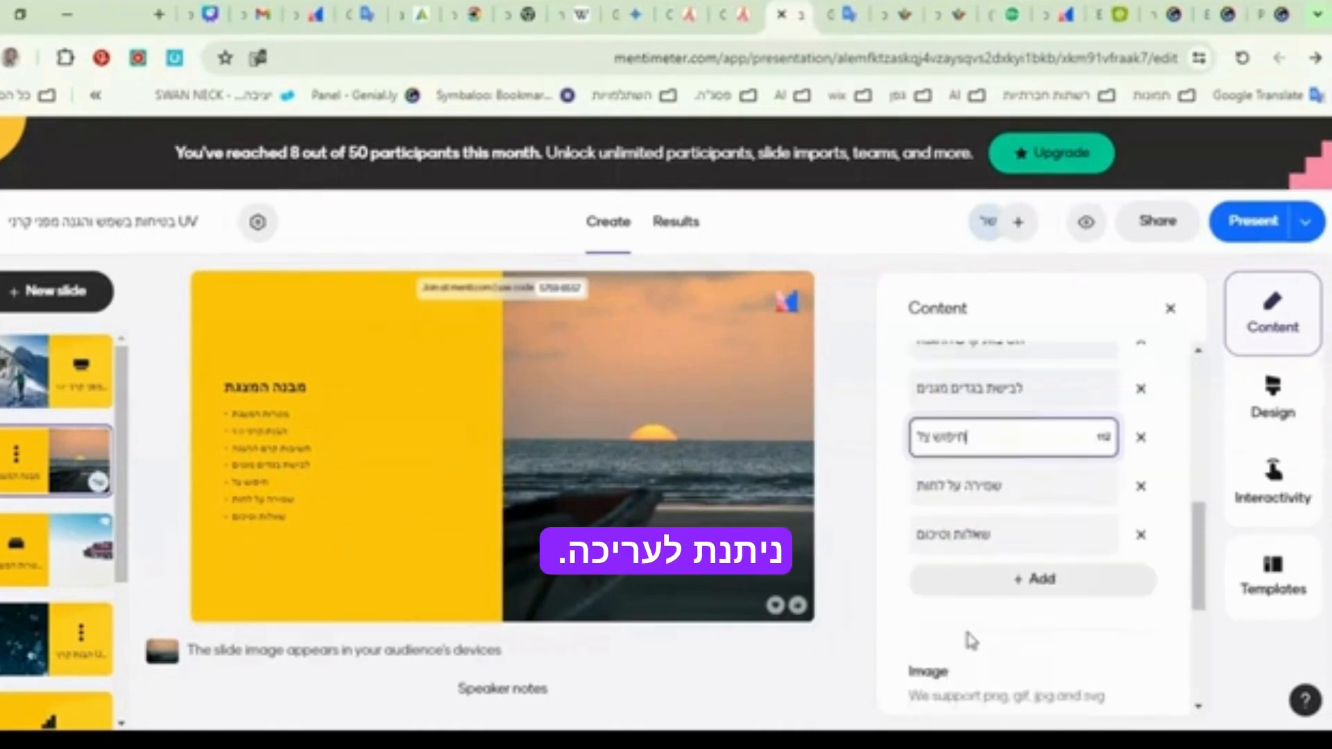
scroll(969, 635, up, 4)
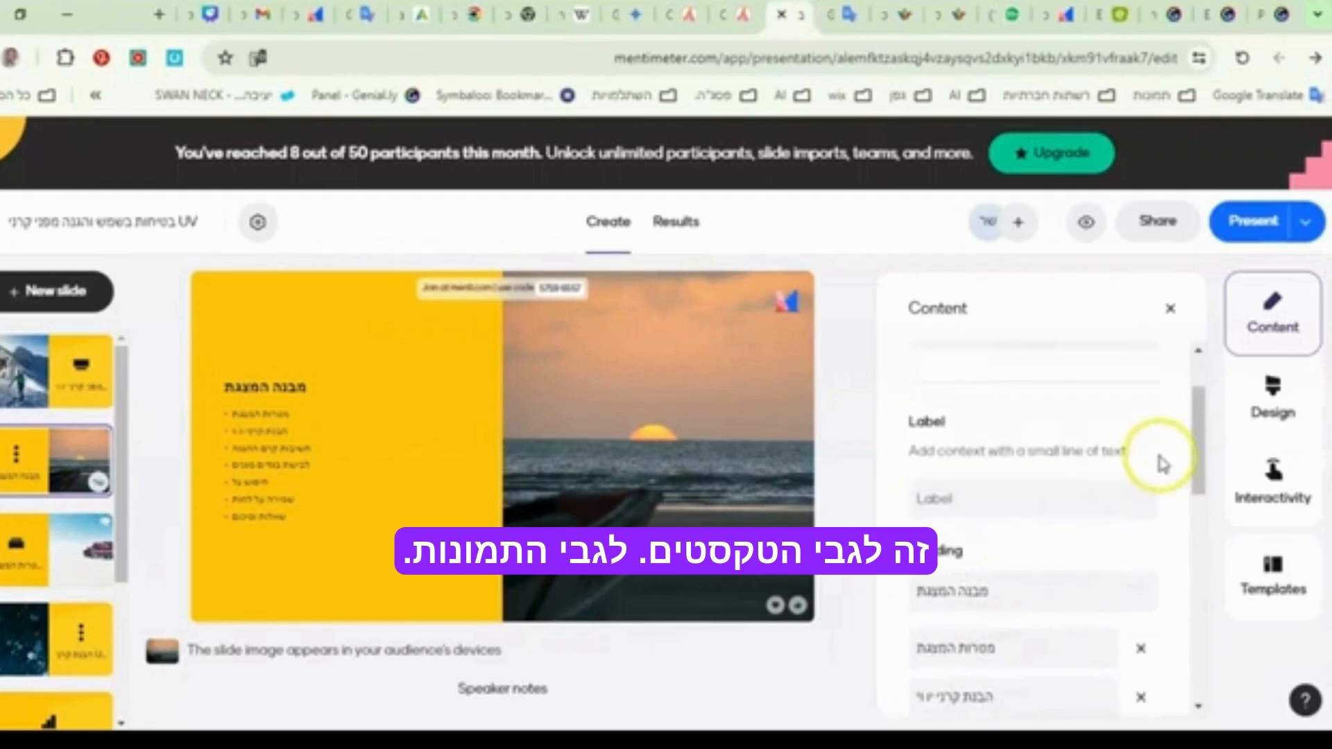
- Remove the vehicle photo from the third slide, "מטרות המצגת"
scroll(1100, 544, down, 10)
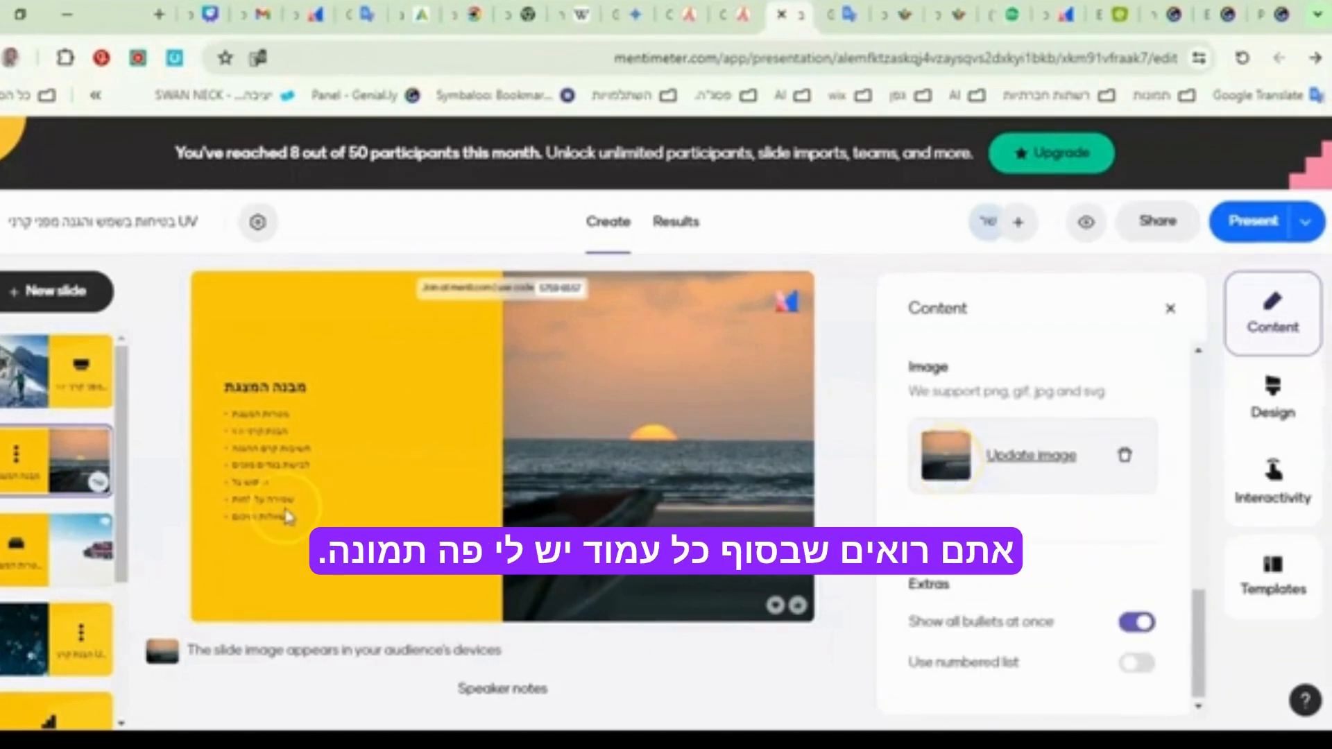
click(69, 564)
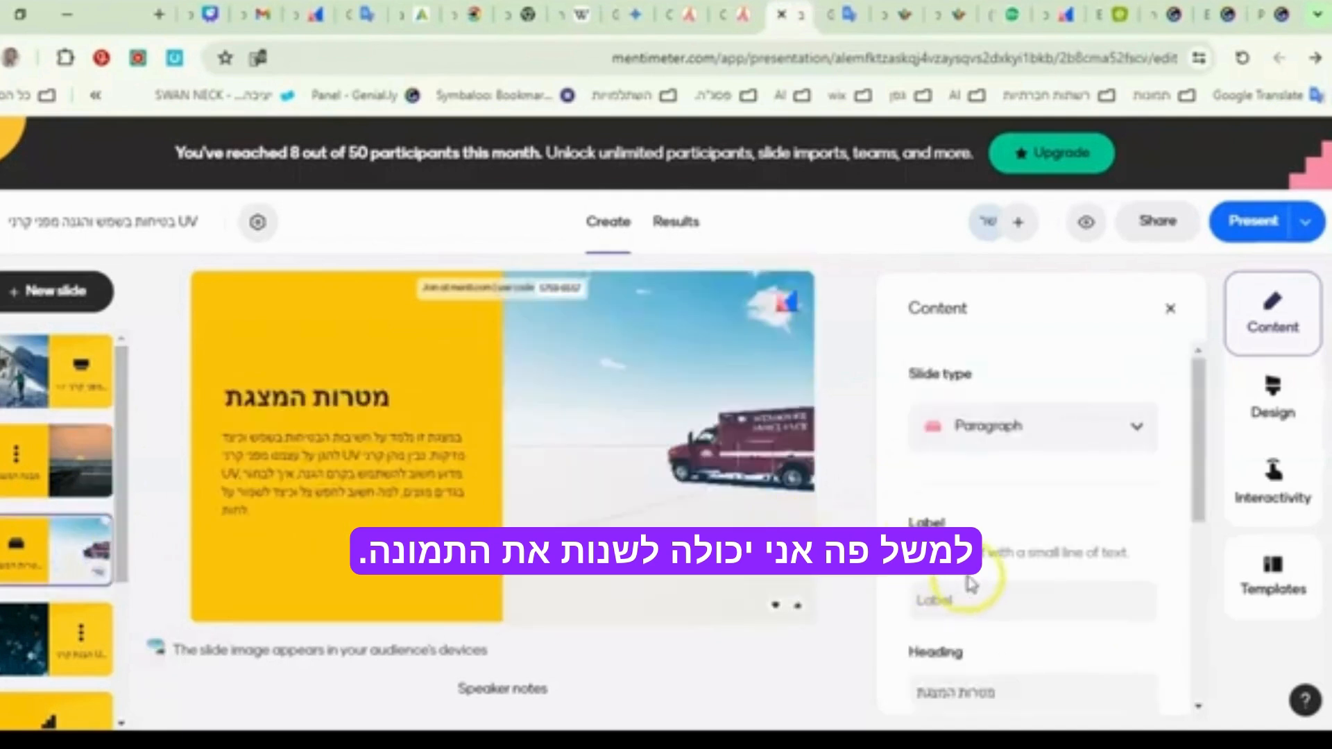
scroll(985, 590, down, 5)
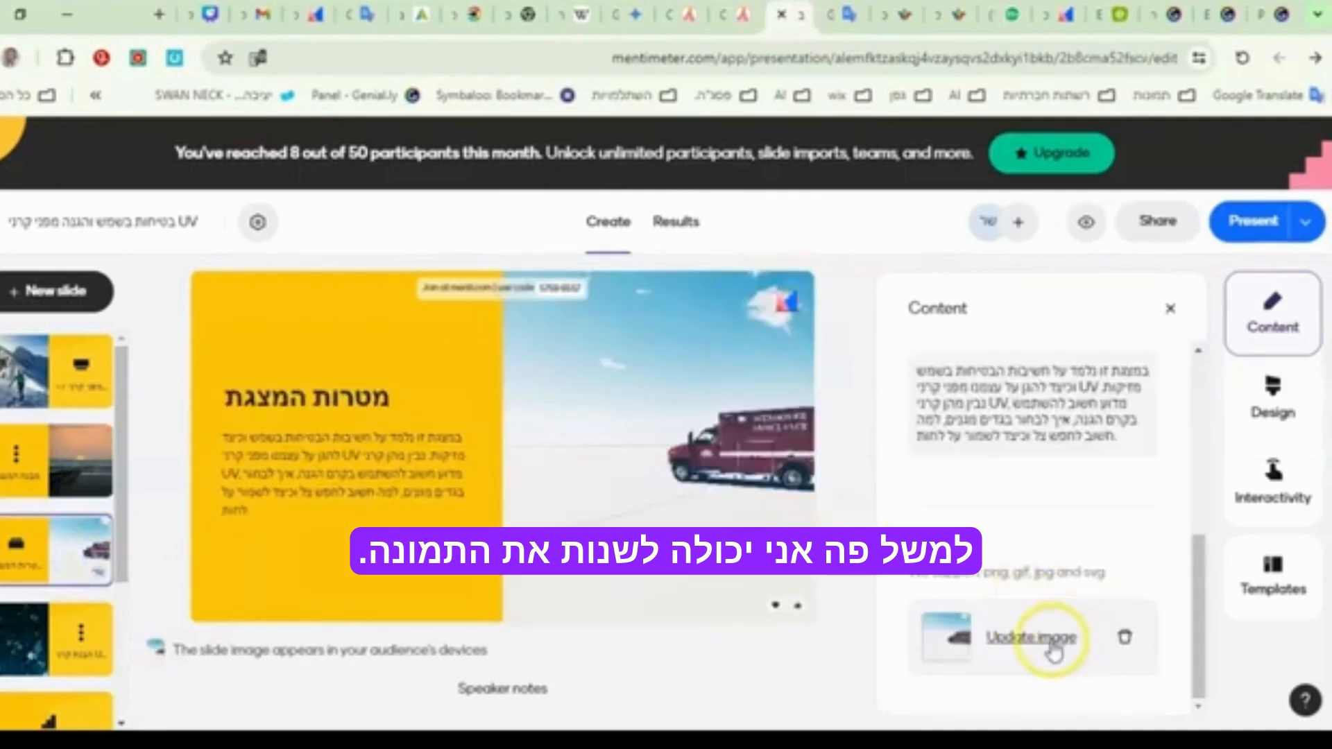
click(1125, 643)
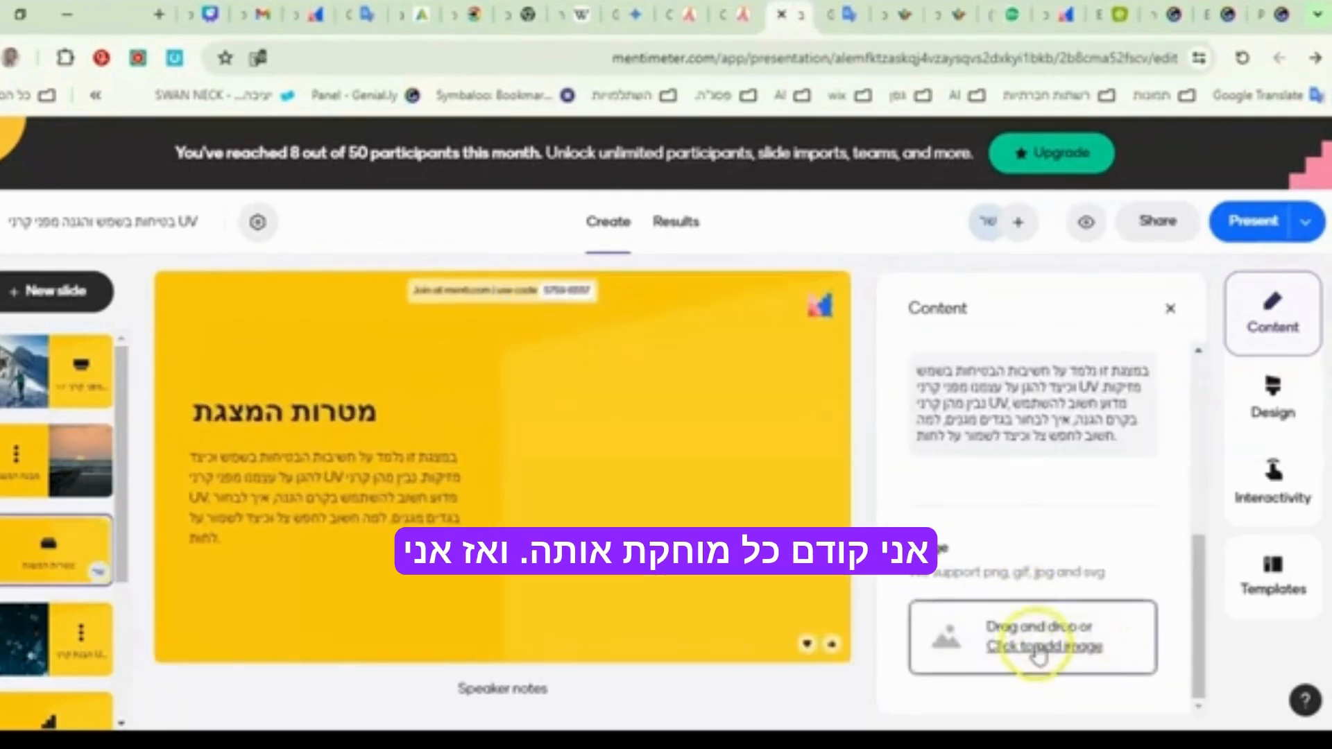
- Start adding a new image to the third slide and look through the upload, GIF and photo library sources
click(1034, 648)
click(212, 614)
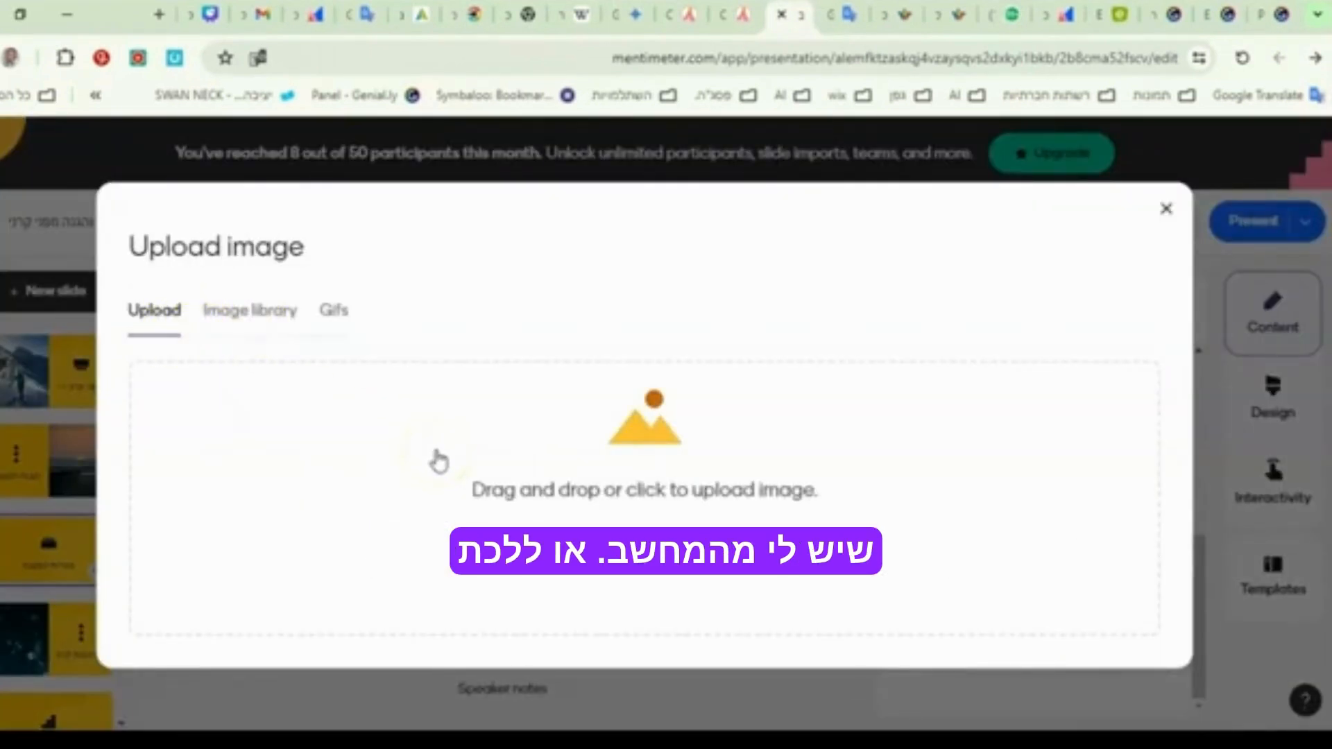
click(336, 314)
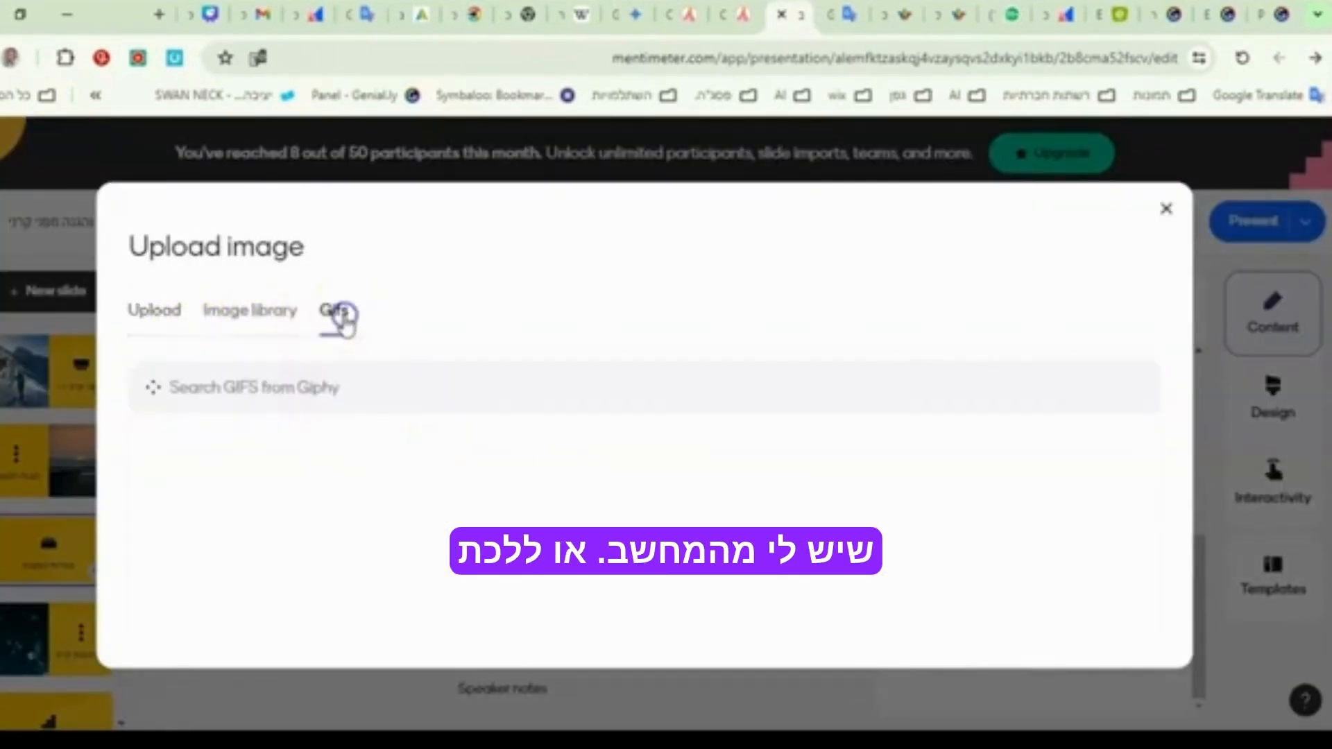
click(257, 315)
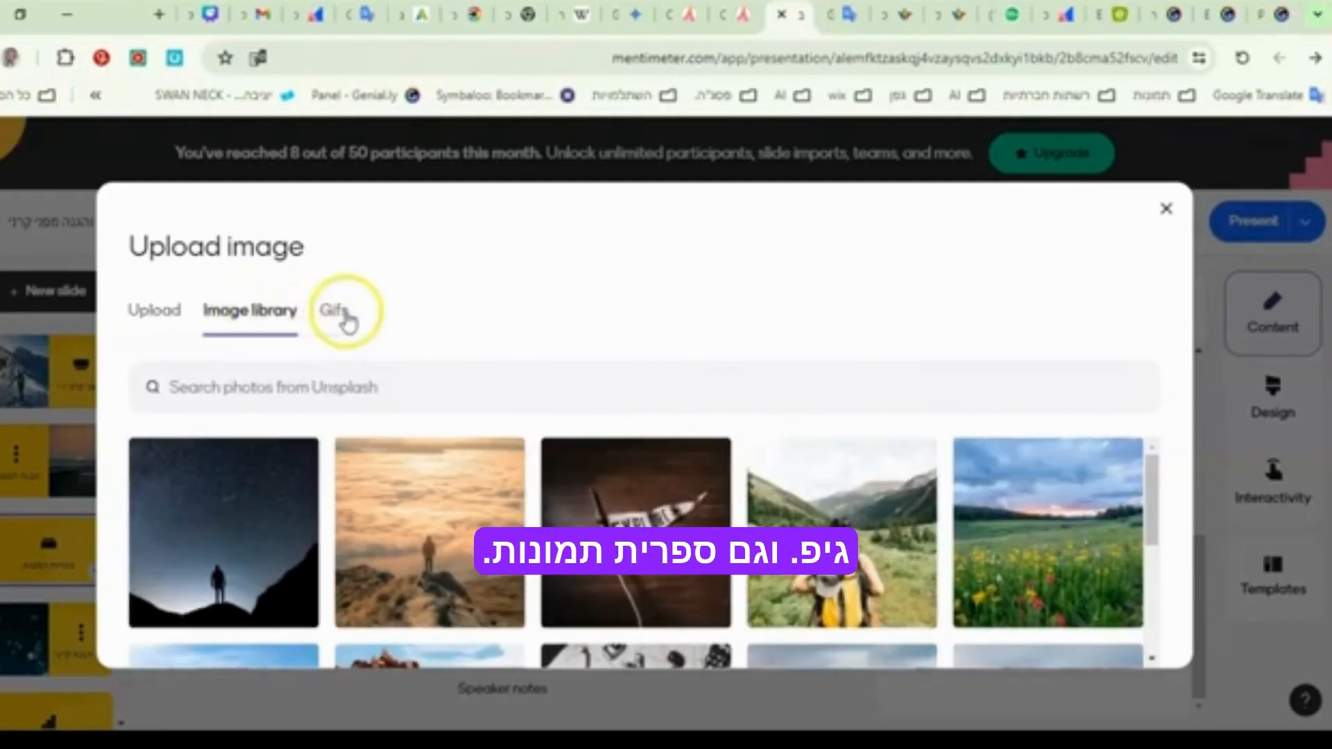
click(340, 316)
click(249, 310)
- Search the Unsplash photos for "sun" and add the photo of a sunset over calm water to the third slide, keeping the free-form crop
click(237, 388)
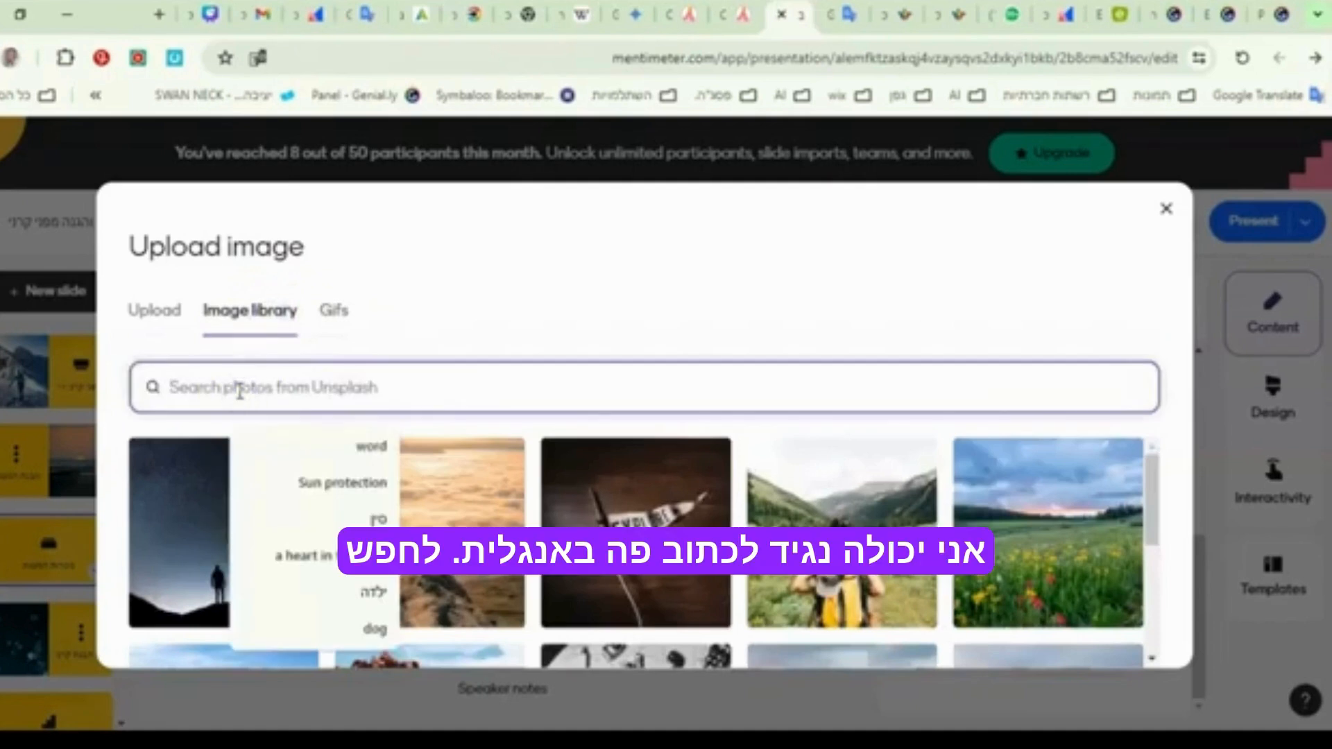
text(ד)
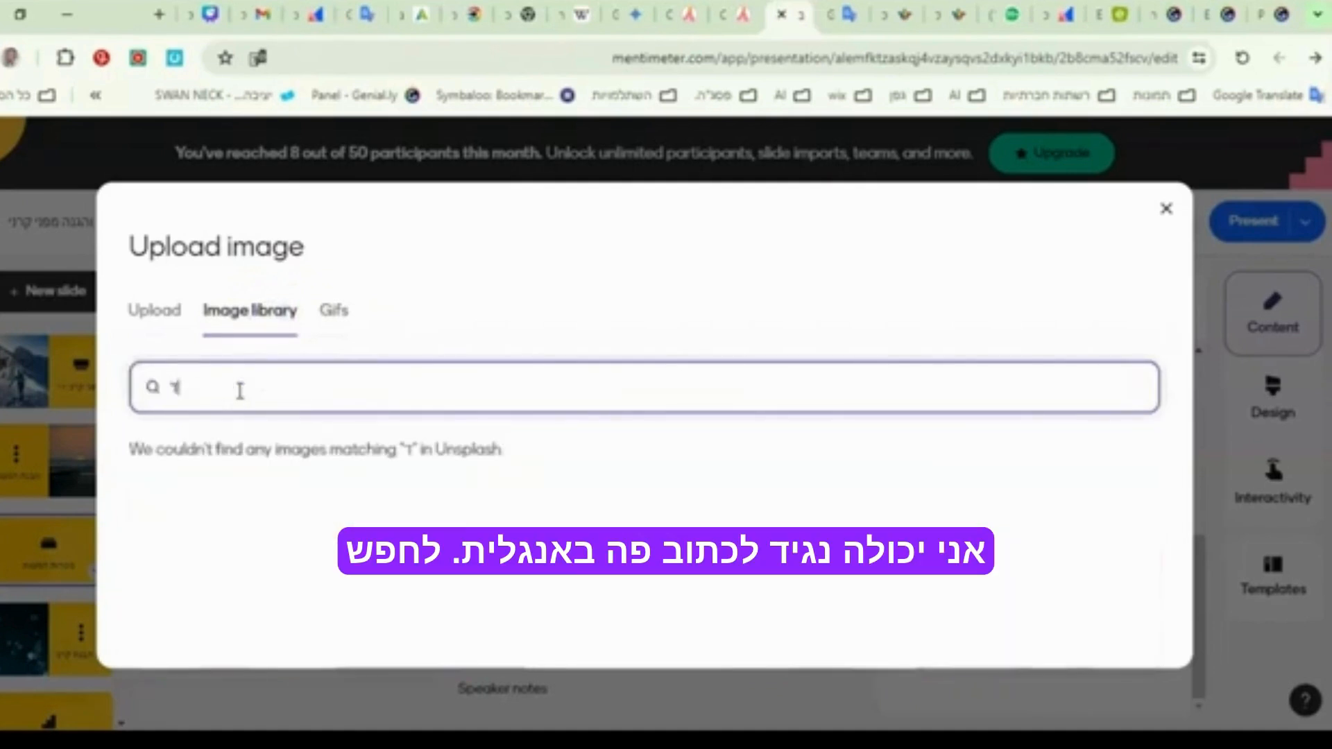
key(BackSpace)
key(alt+shift)
text(su)
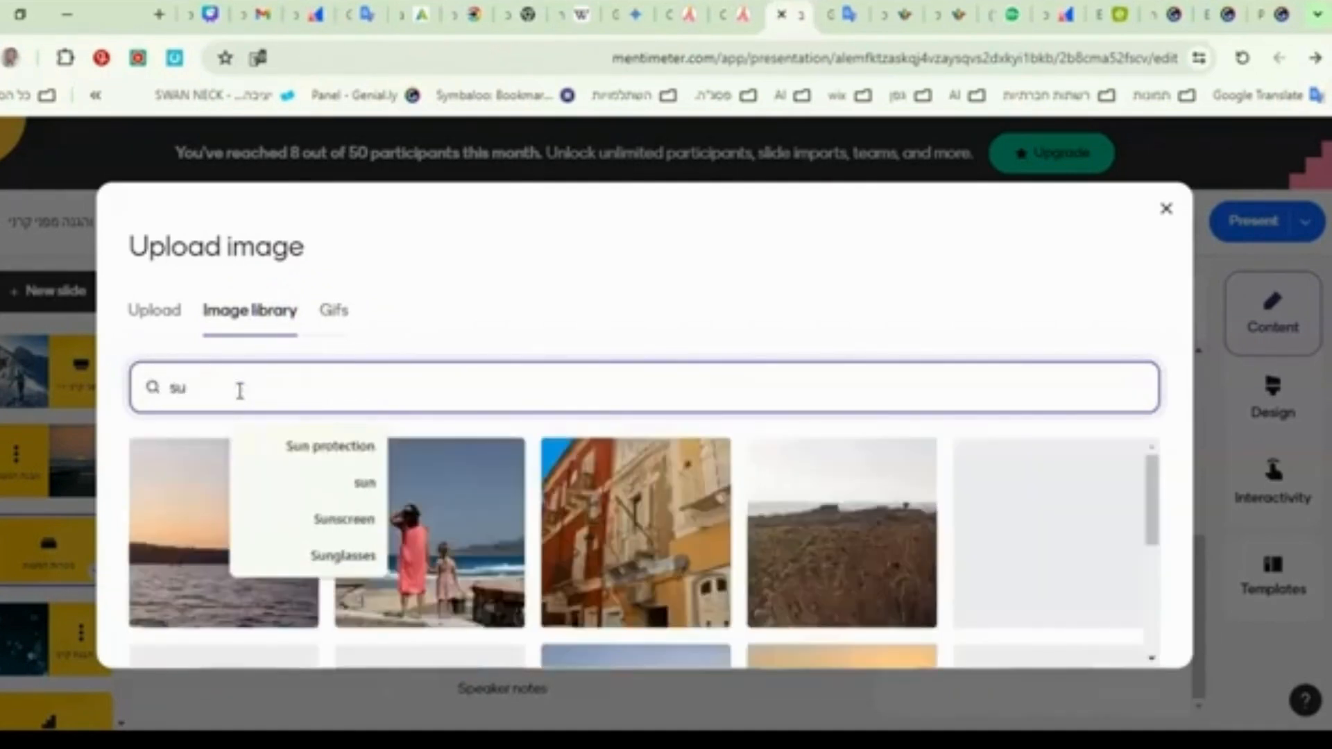
text(n)
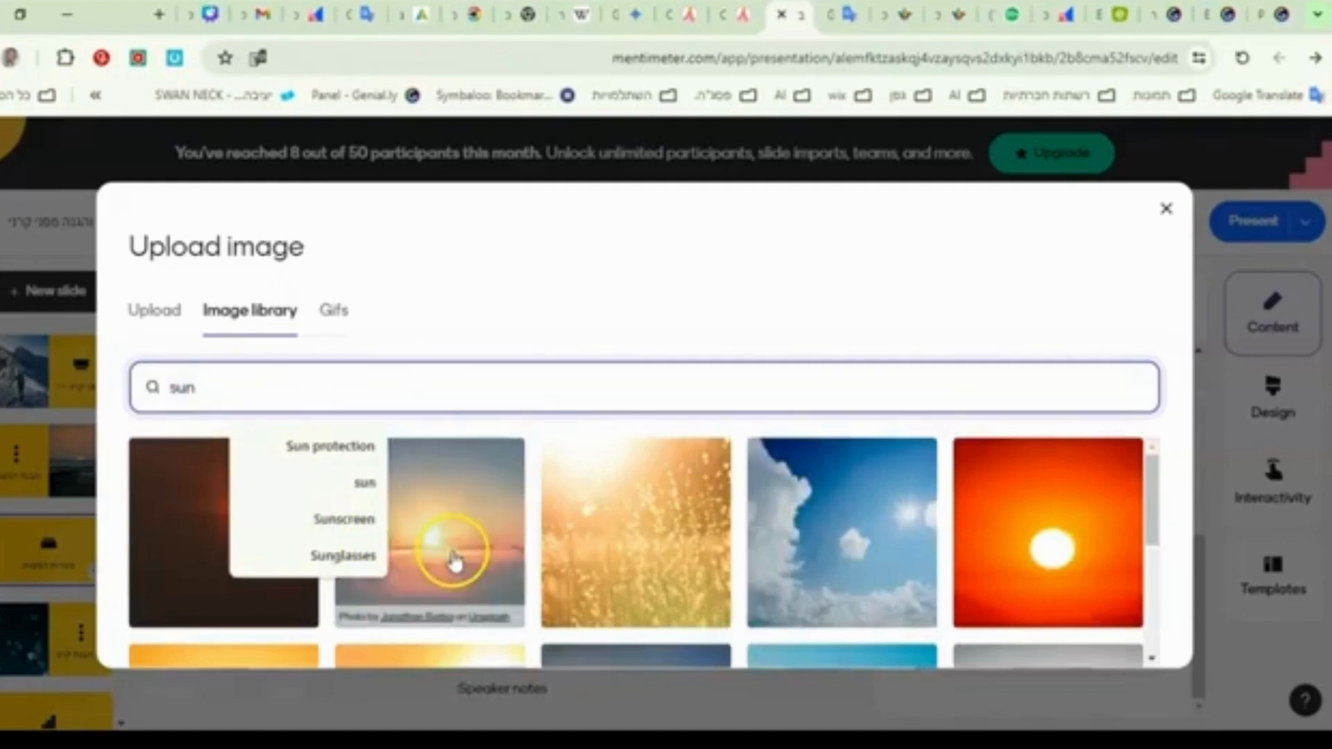
click(454, 561)
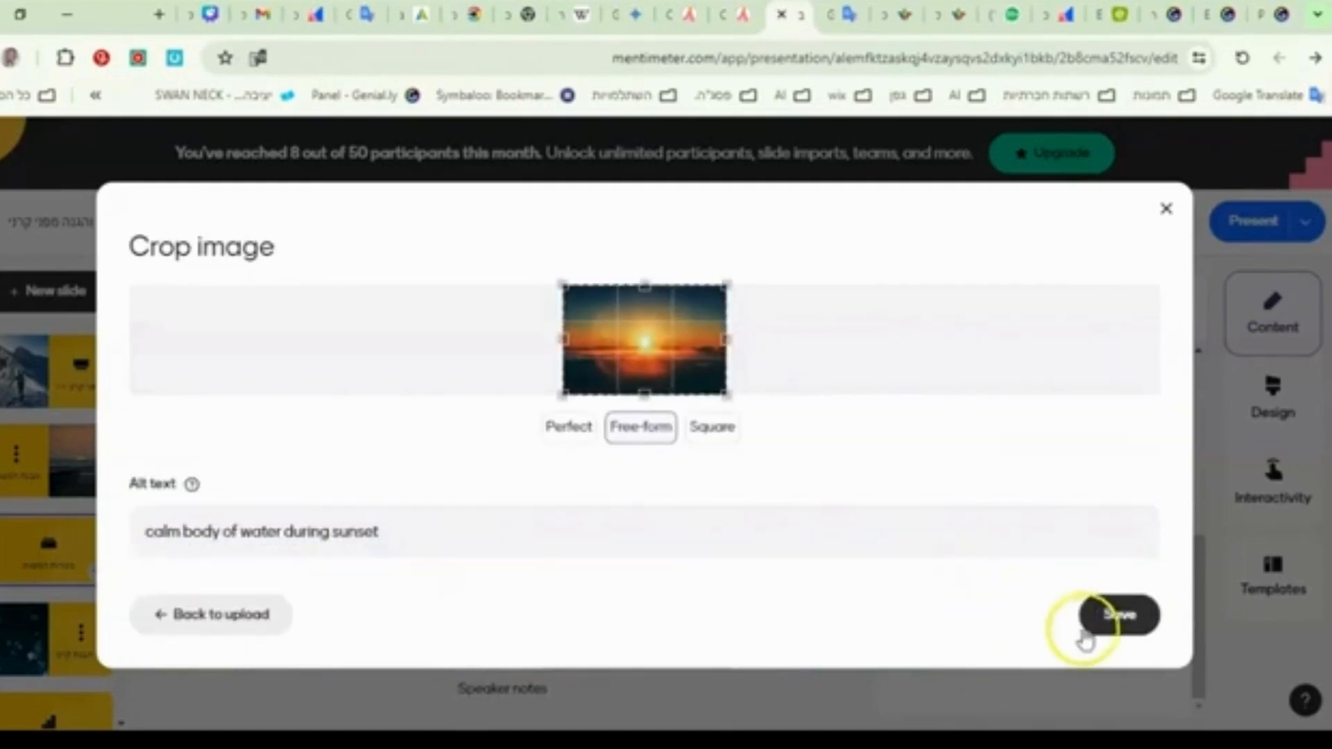
click(1084, 633)
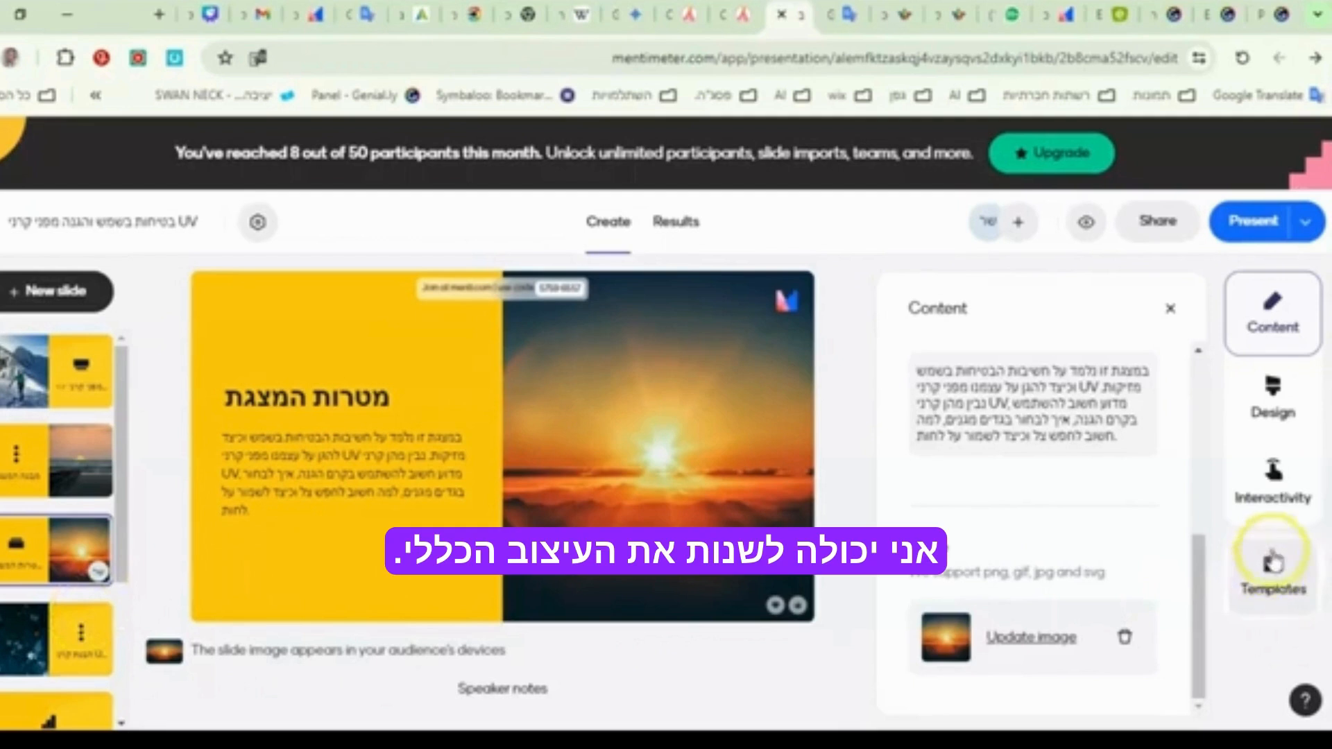
- Center the third slide's text horizontally and try increasing its text size
click(1262, 410)
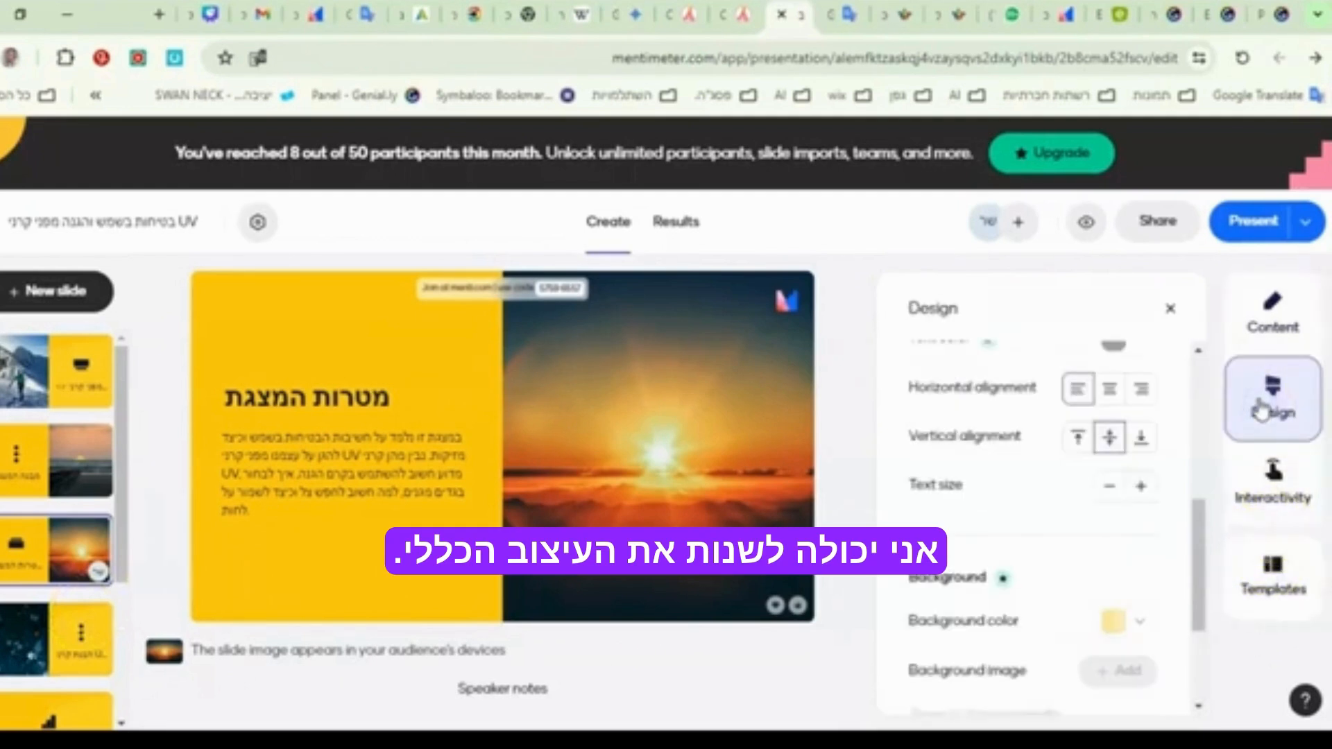
click(1112, 390)
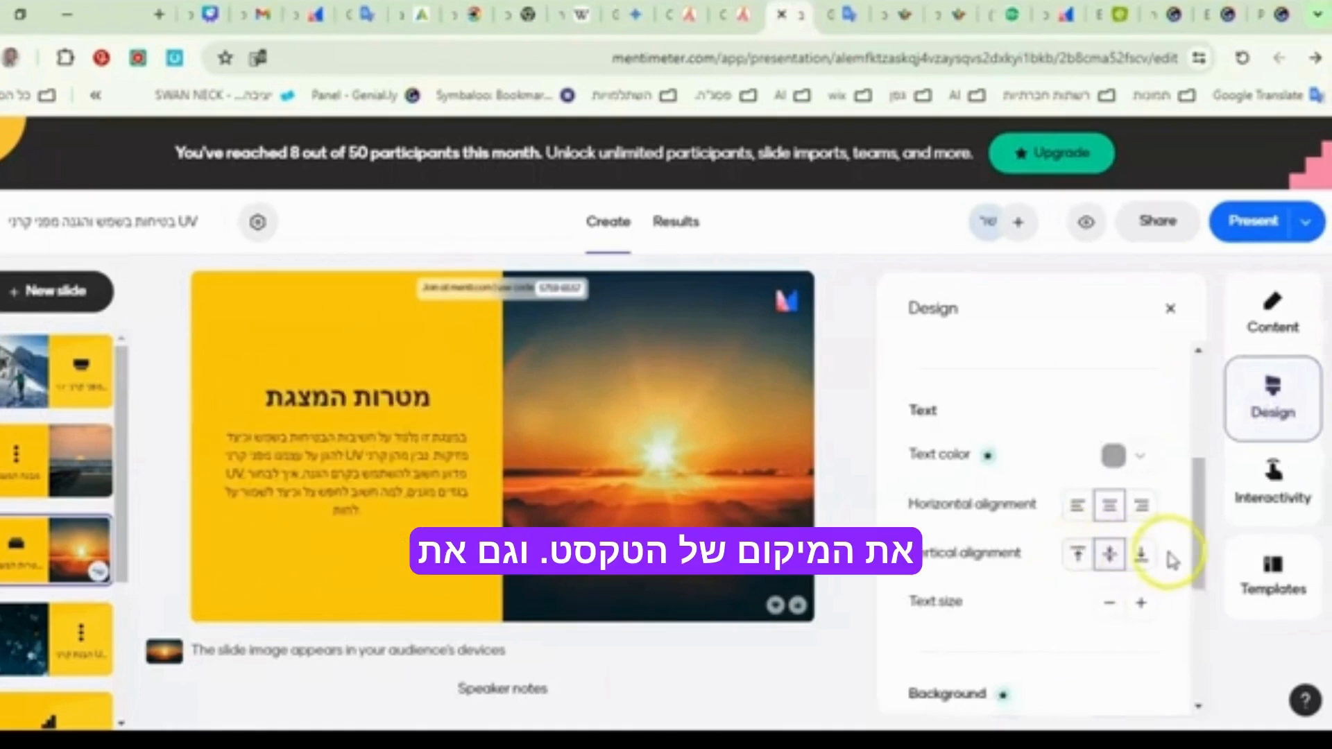
scroll(985, 590, down, 3)
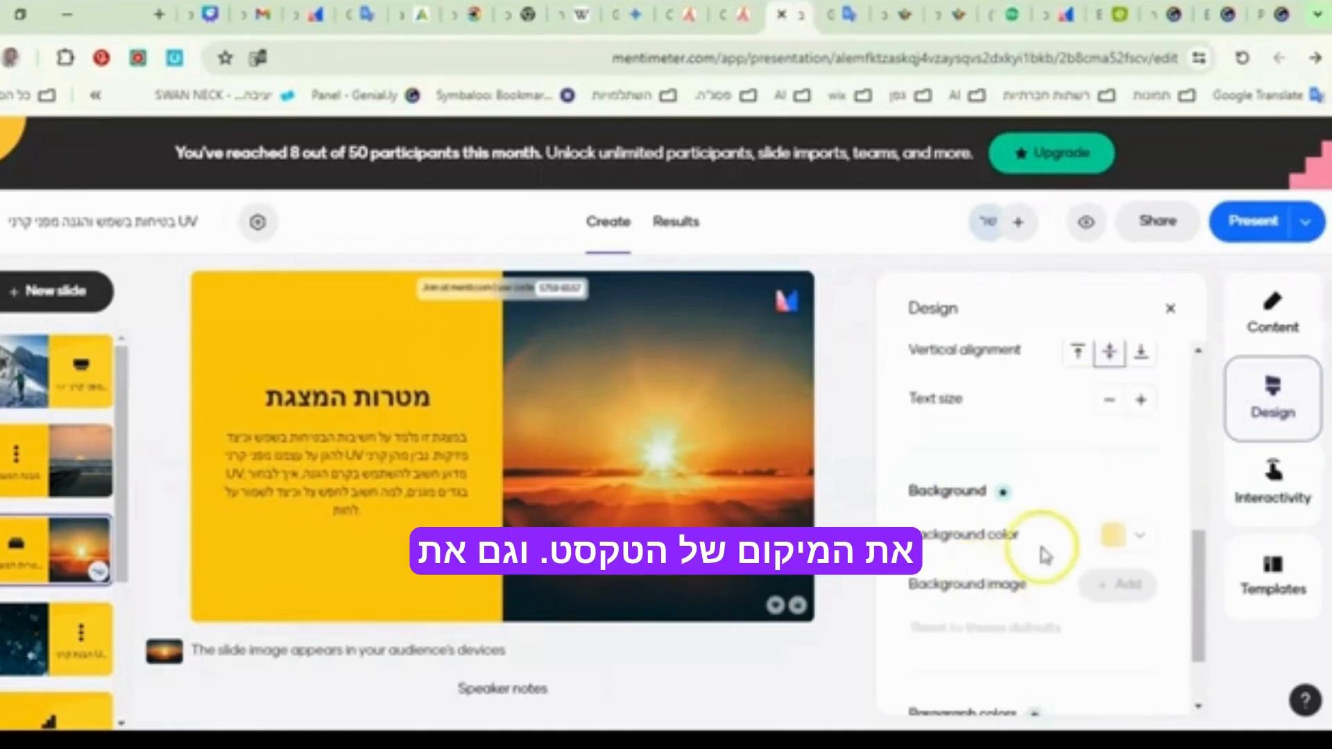
click(1144, 409)
- Try the layout that places the image to the left of the text on the third slide
scroll(1040, 443, up, 6)
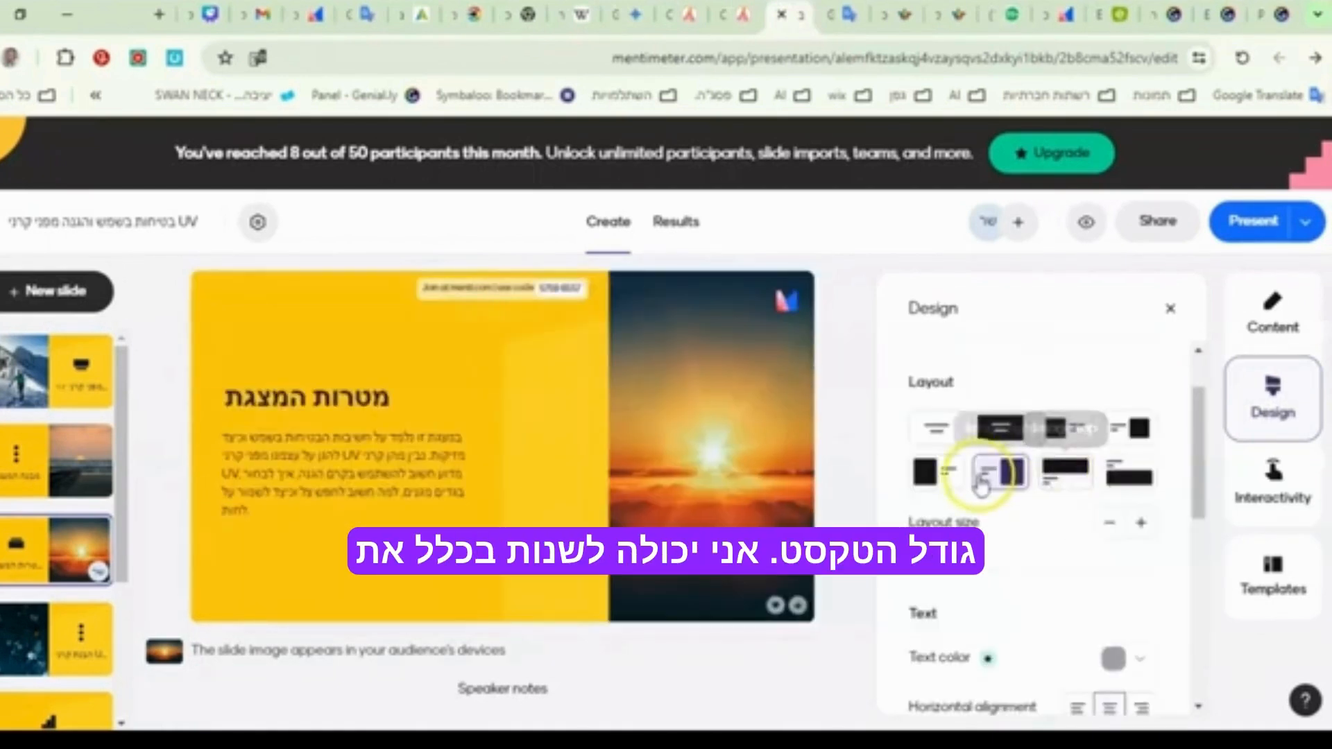
click(937, 468)
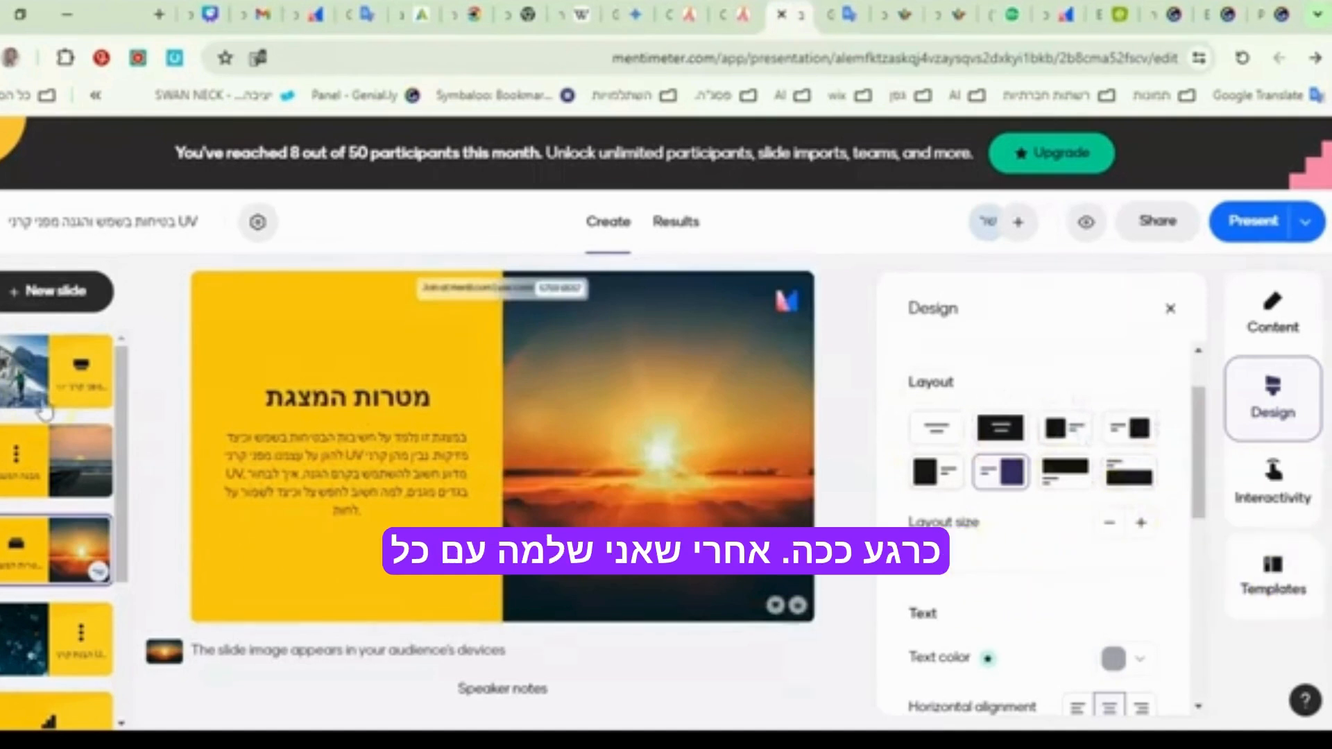
click(60, 555)
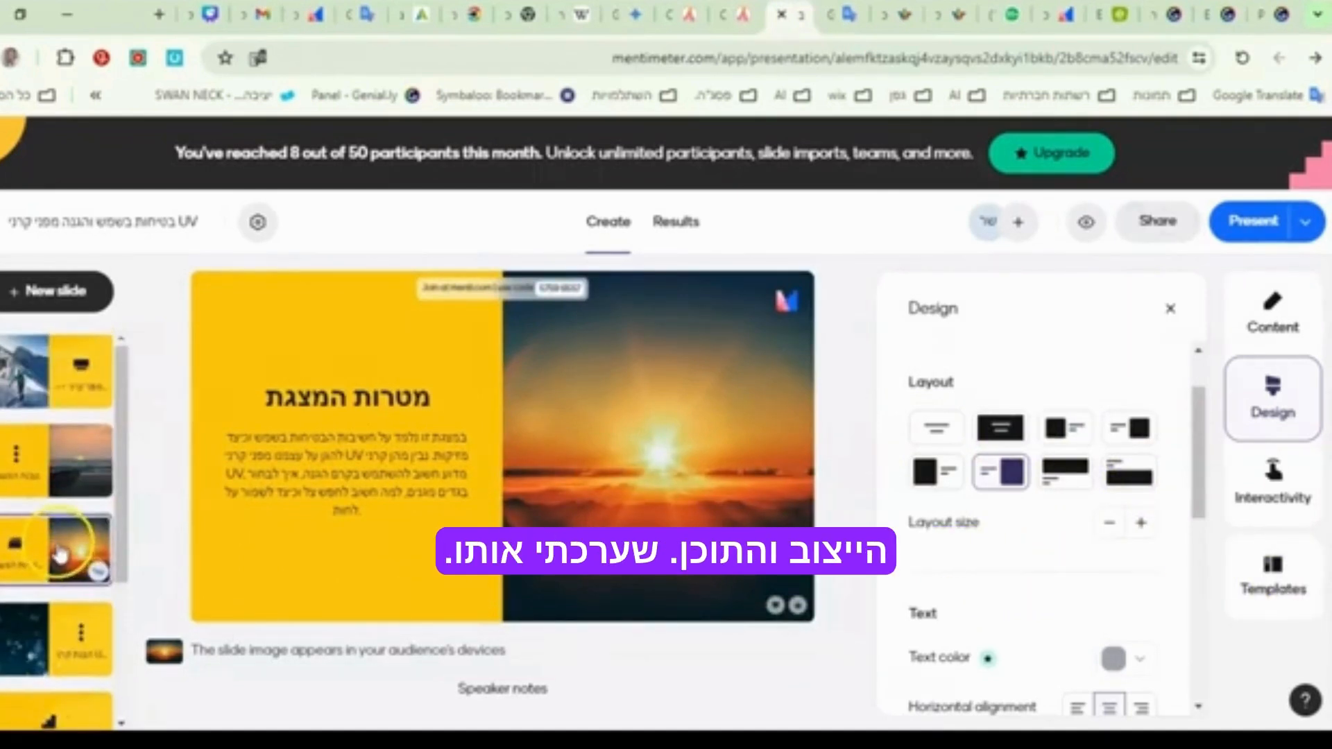
- Review the participant sharing options, including the invite link, QR code and access code duration, then close them
click(1158, 236)
scroll(678, 515, down, 3)
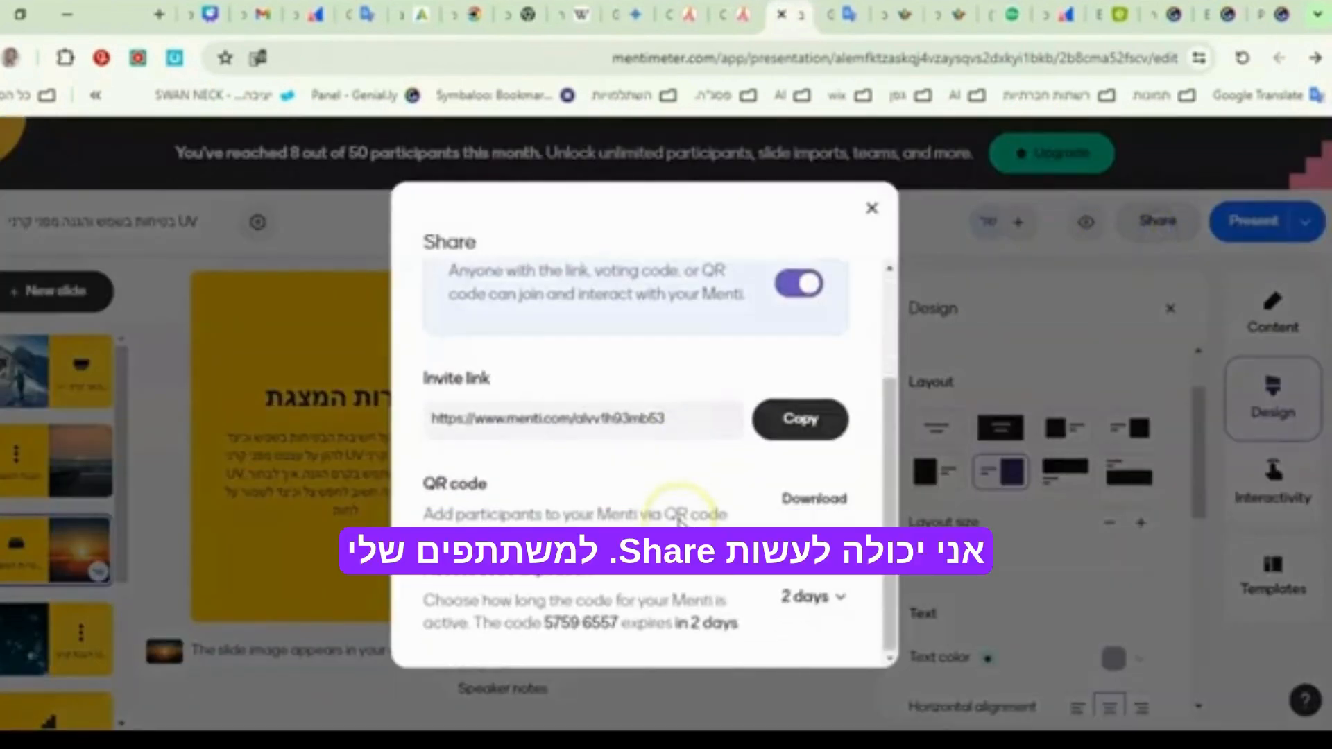
scroll(678, 519, up, 2)
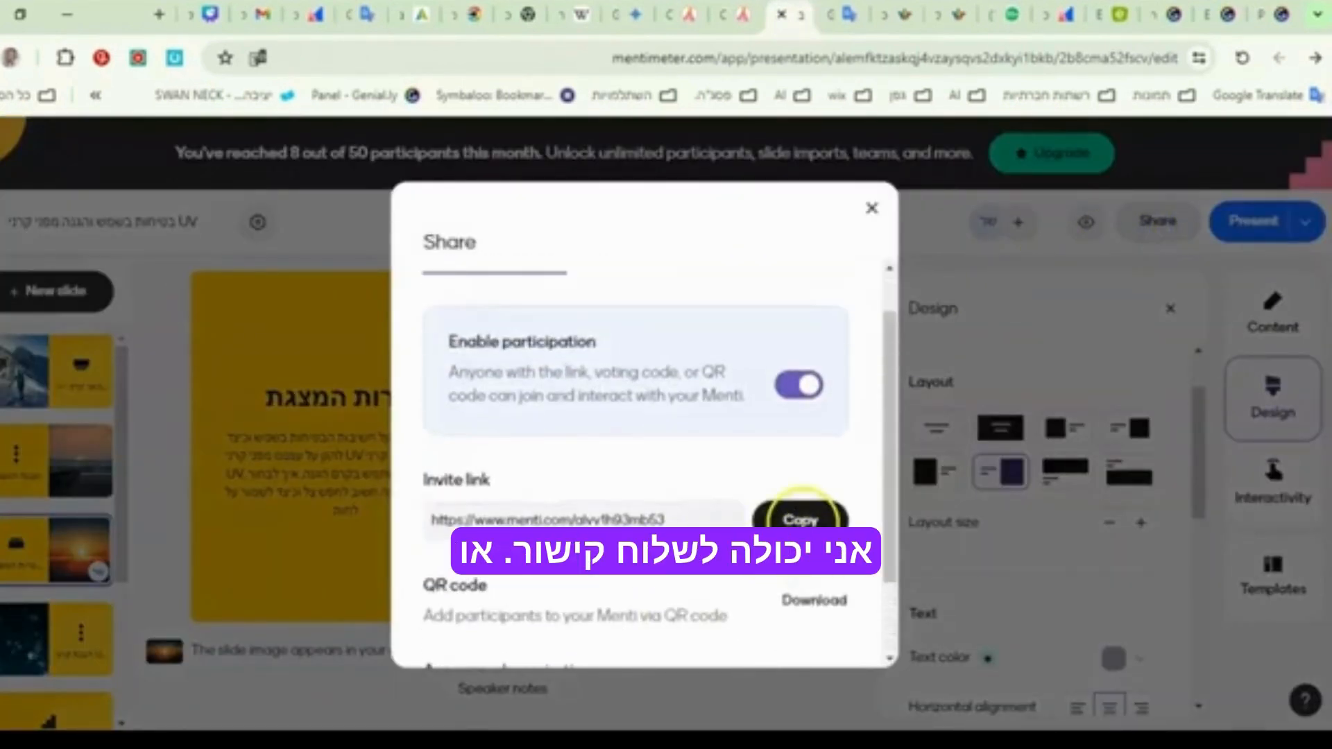
scroll(801, 516, down, 3)
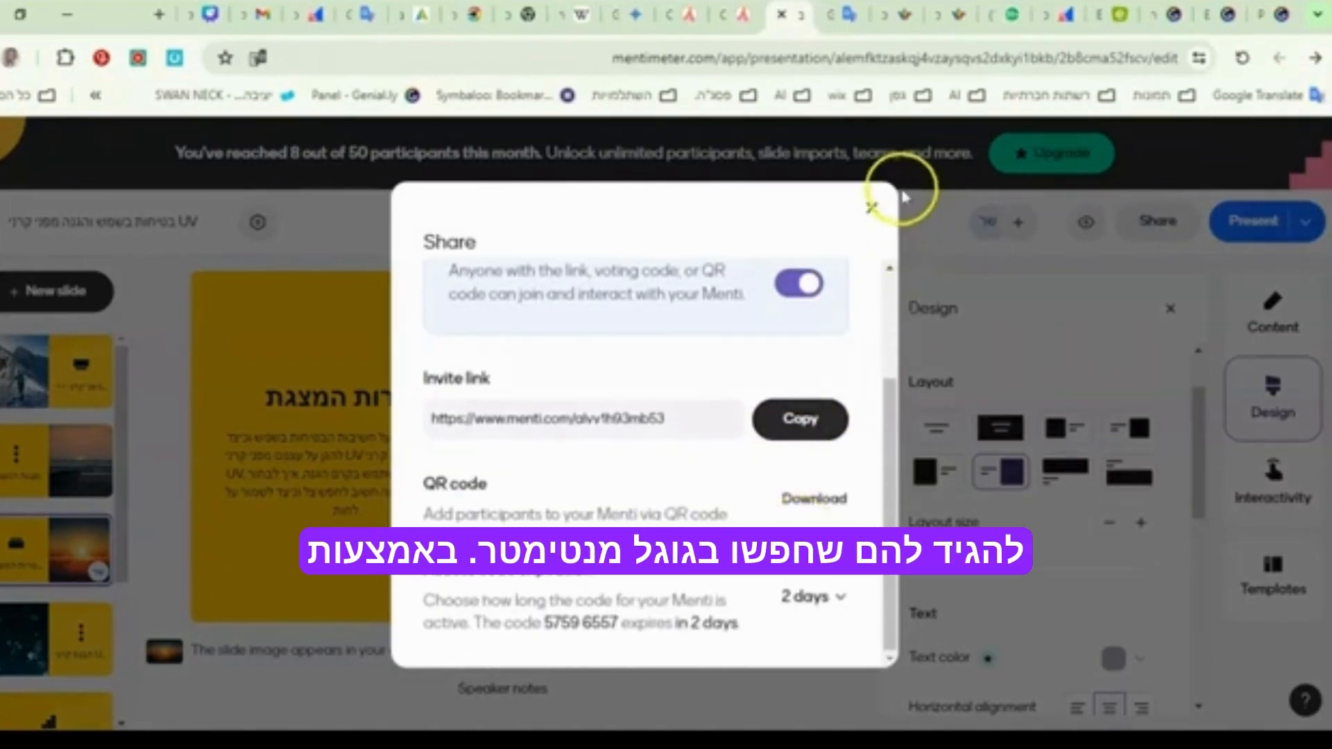
click(872, 207)
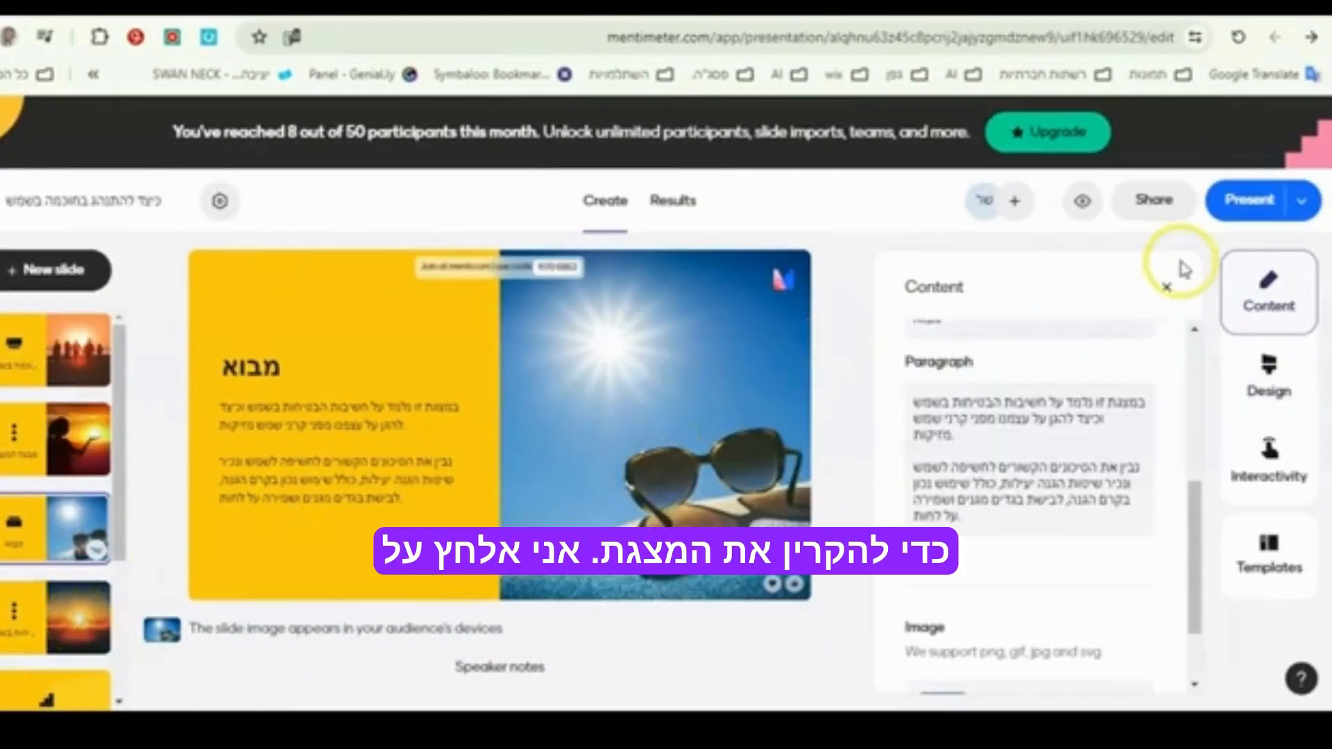
- Play the "כיצד להתנהג בחוכמה בשמש" presentation in full screen, then return to editing
click(1248, 200)
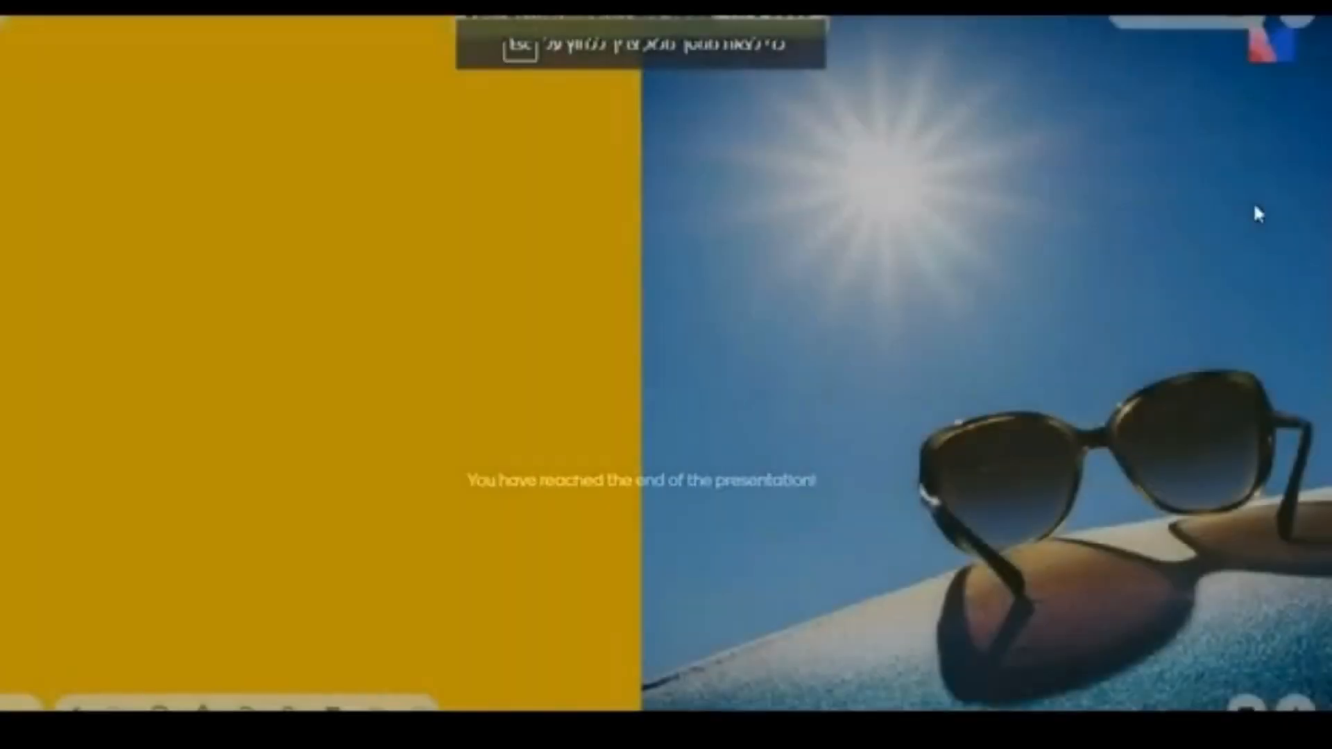
key(Escape)
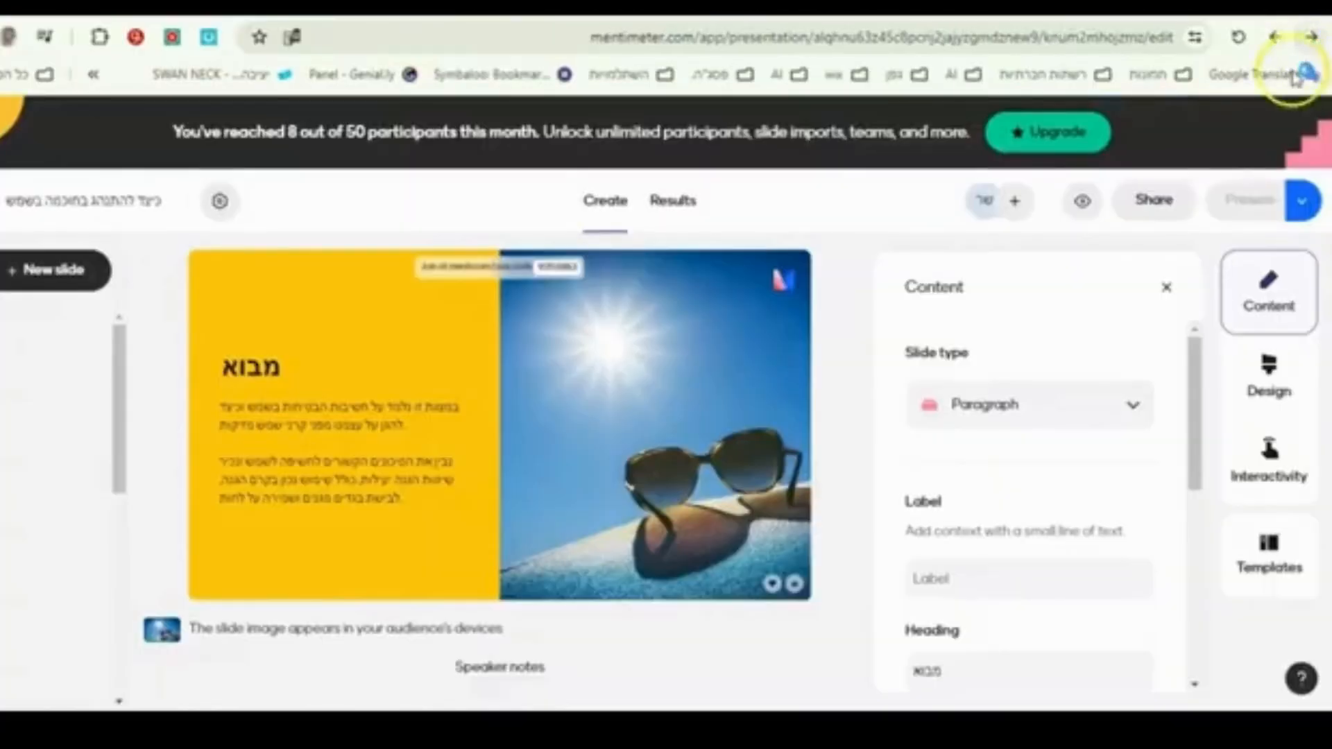
- Copy the link to the presentation's results from its sharing options and close them
click(1153, 200)
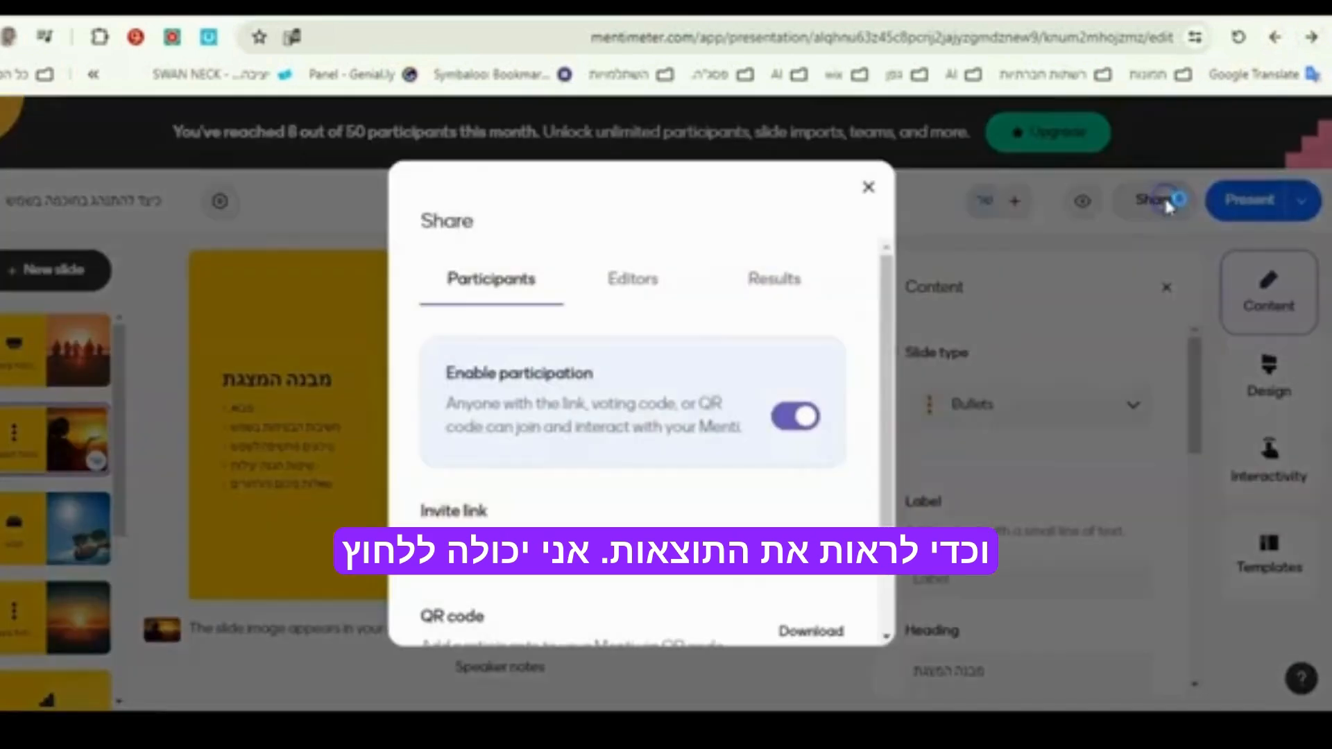
click(775, 284)
click(828, 476)
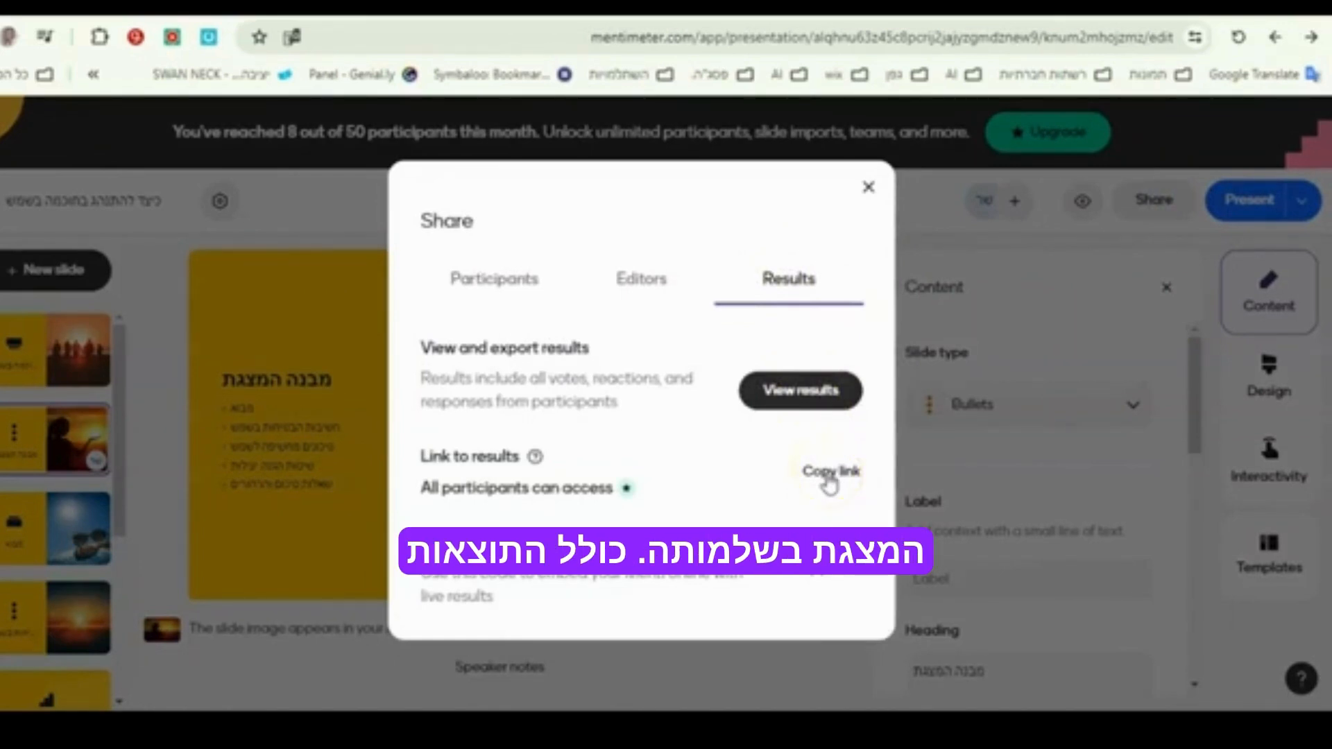
click(869, 187)
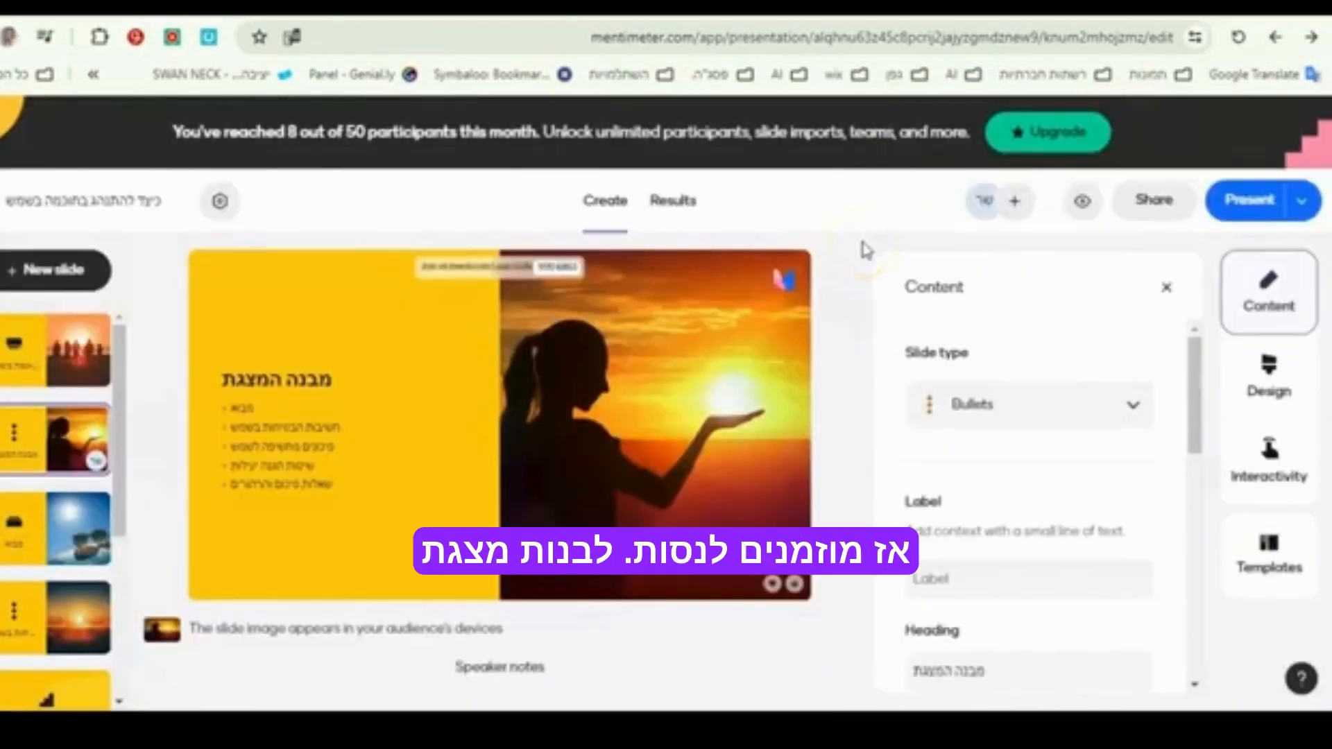